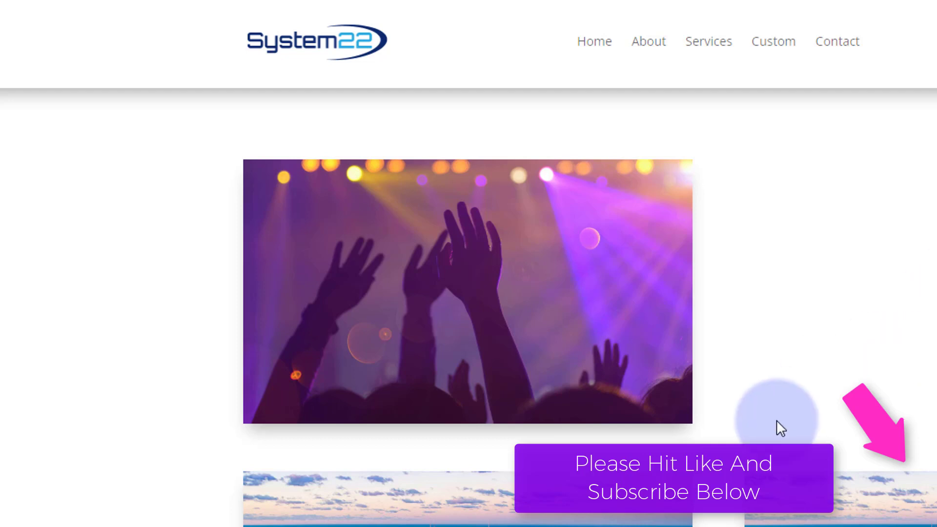
Step: Preview the finished purple Call To Action hover effect on the live page, then launch the Visual Builder
mouse_move(606, 393)
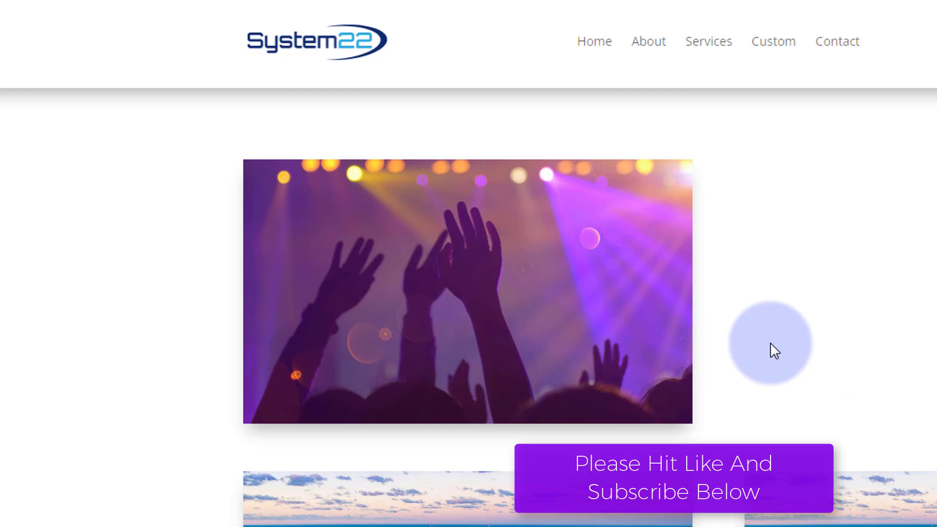
mouse_move(621, 367)
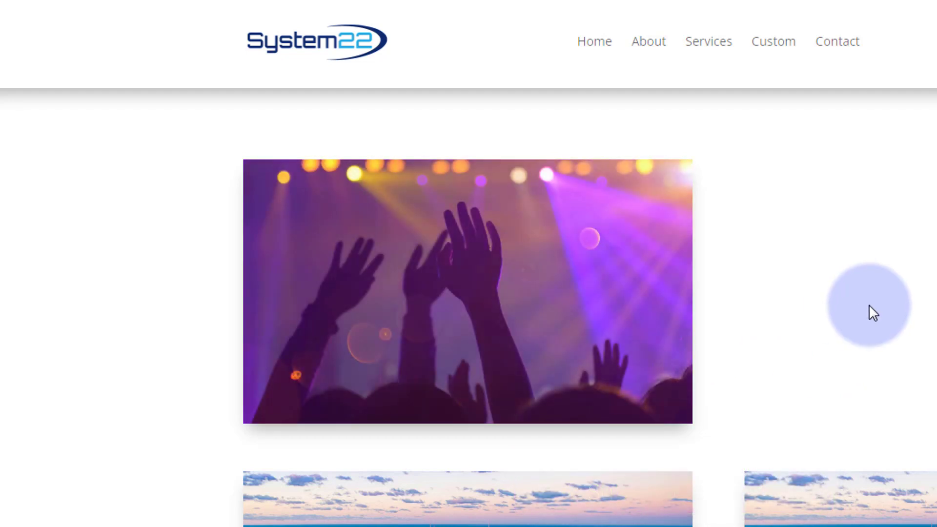
mouse_move(651, 359)
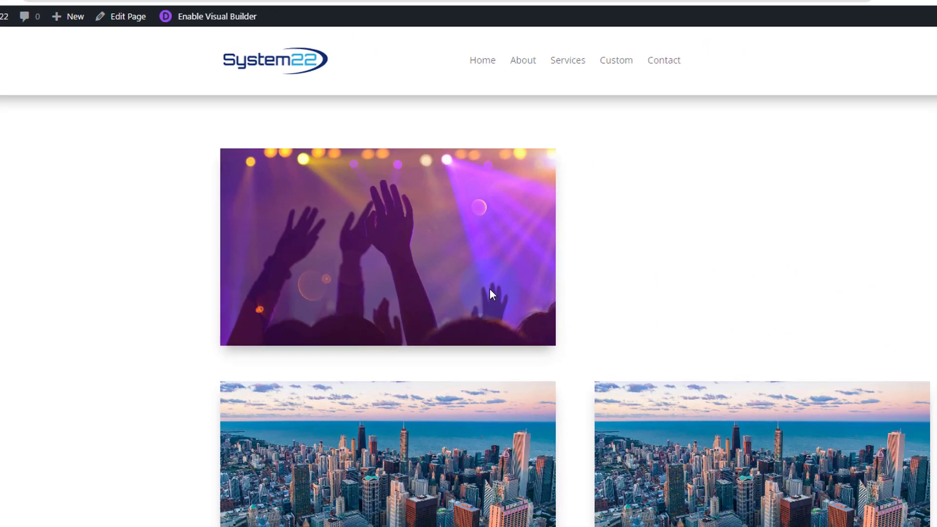
mouse_move(604, 355)
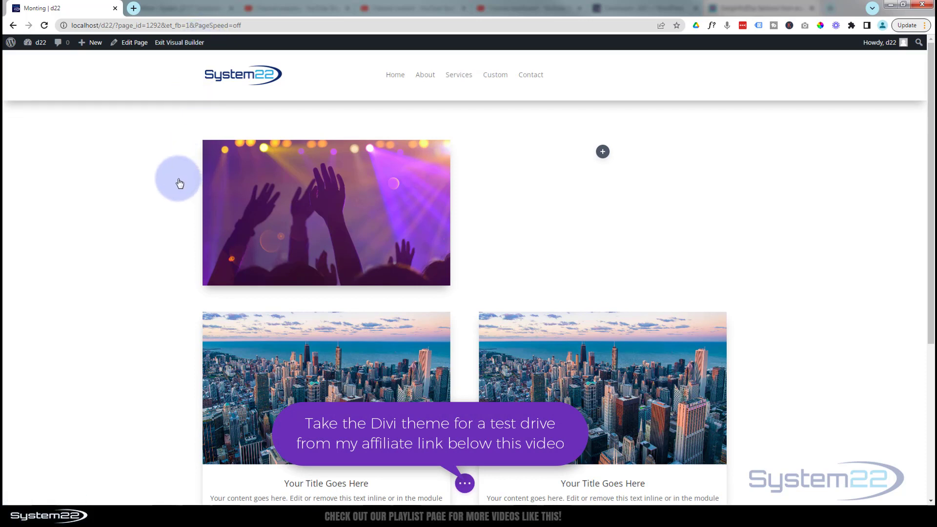
Step: Start adding a new module to the empty right column beside the concert image
mouse_move(184, 167)
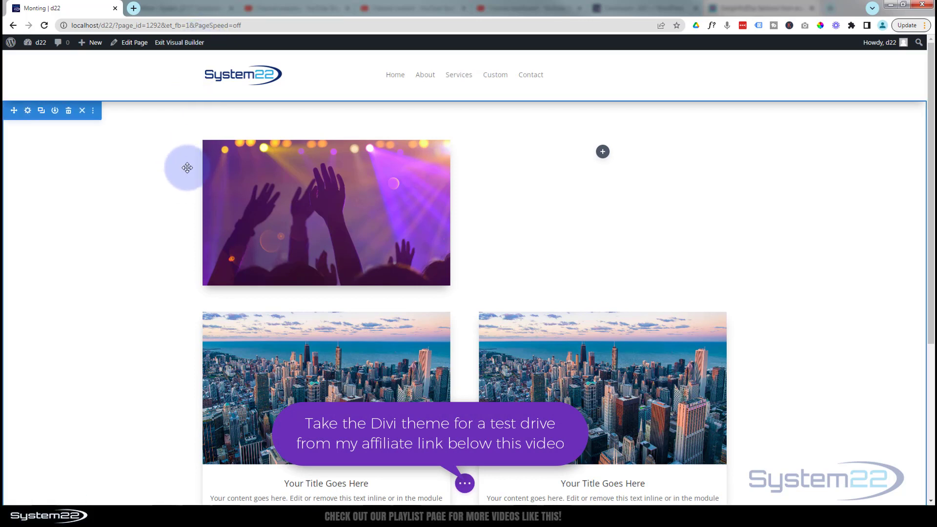
left_click(492, 221)
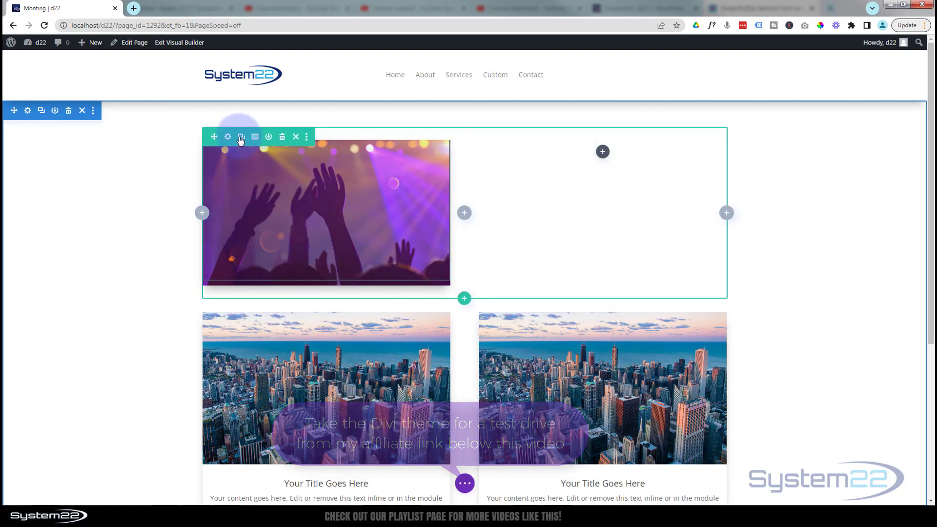
left_click_drag(338, 192, 600, 161)
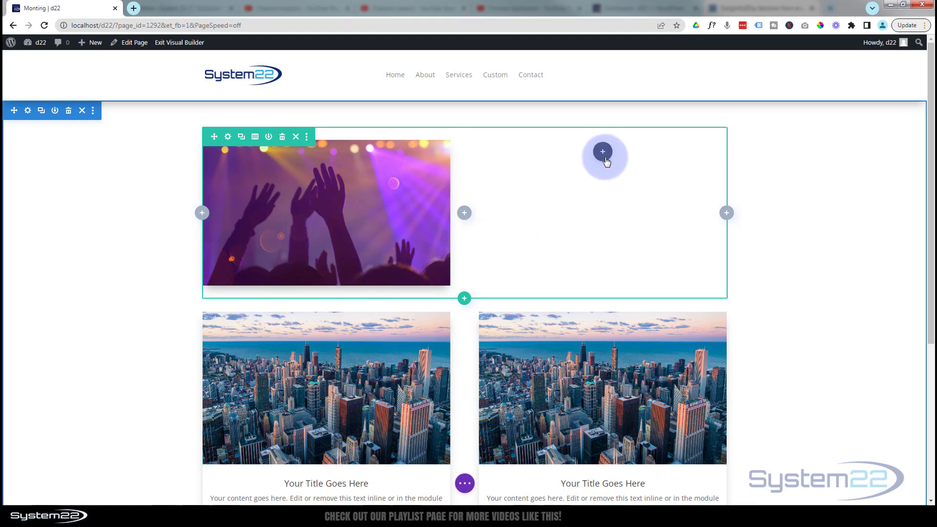
left_click(603, 154)
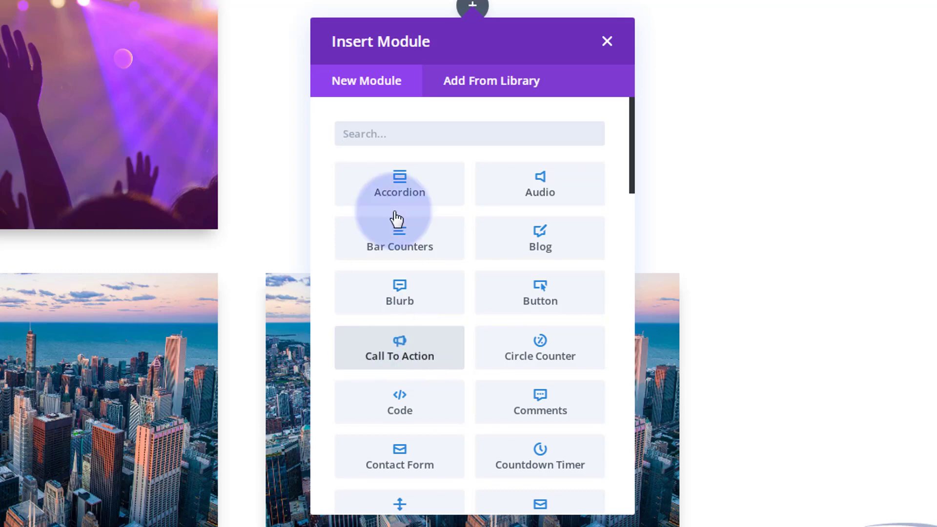
Step: Browse the Insert Module list of standard and Supreme add-on modules
scroll(523, 361, "down", 10)
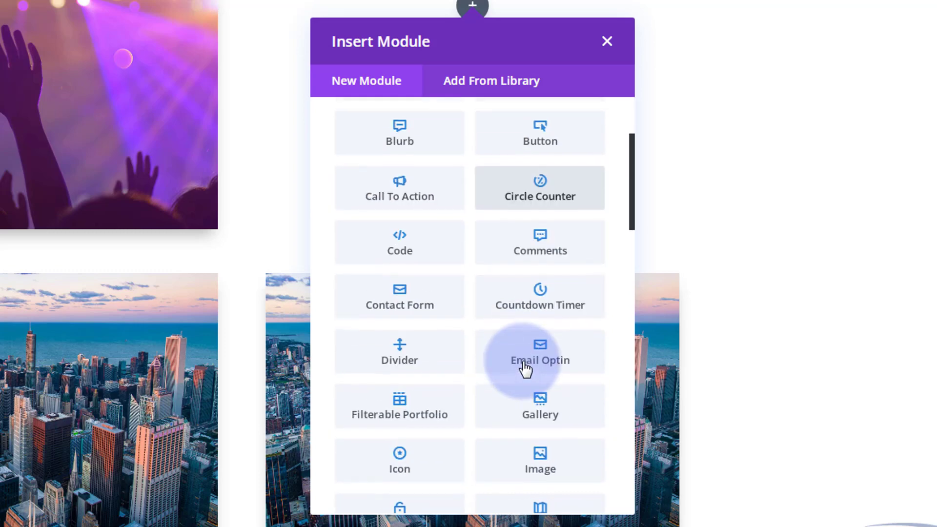
scroll(523, 366, "down", 5)
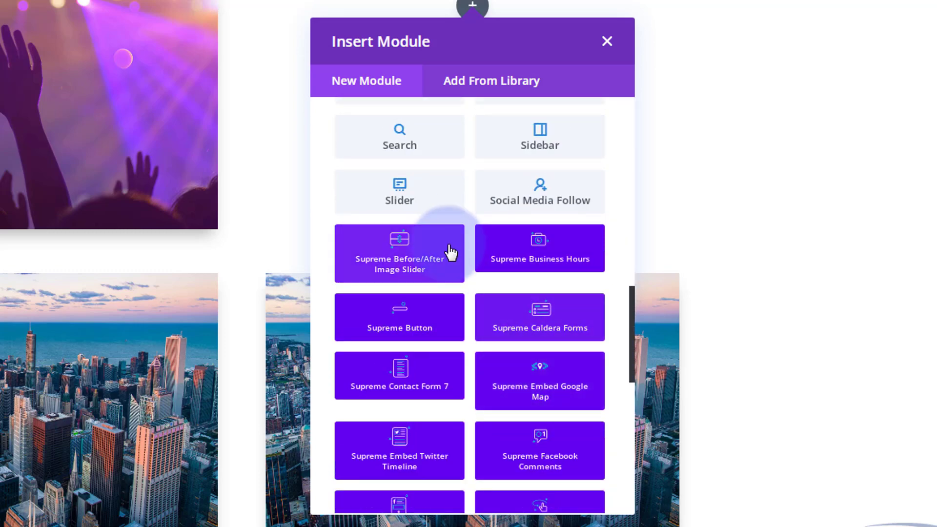
scroll(419, 303, "down", 3)
scroll(419, 303, "down", 8)
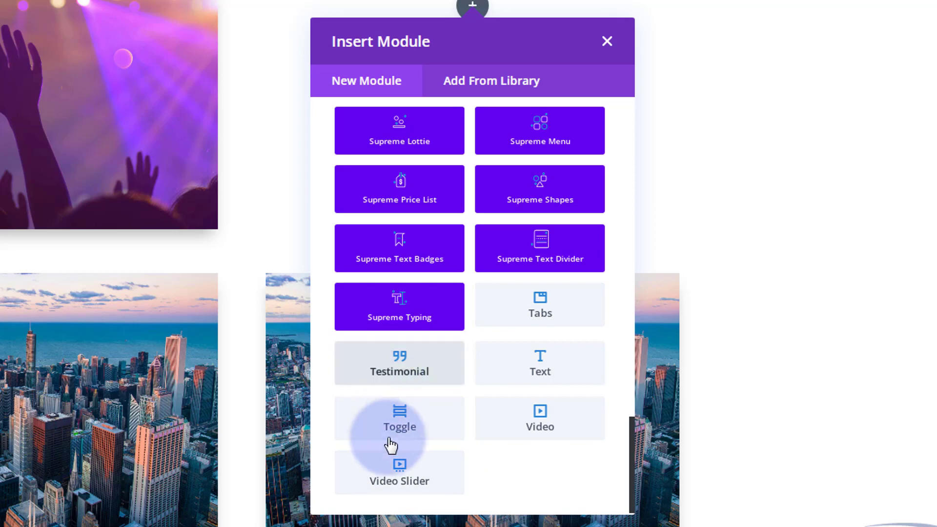
scroll(399, 443, "up", 10)
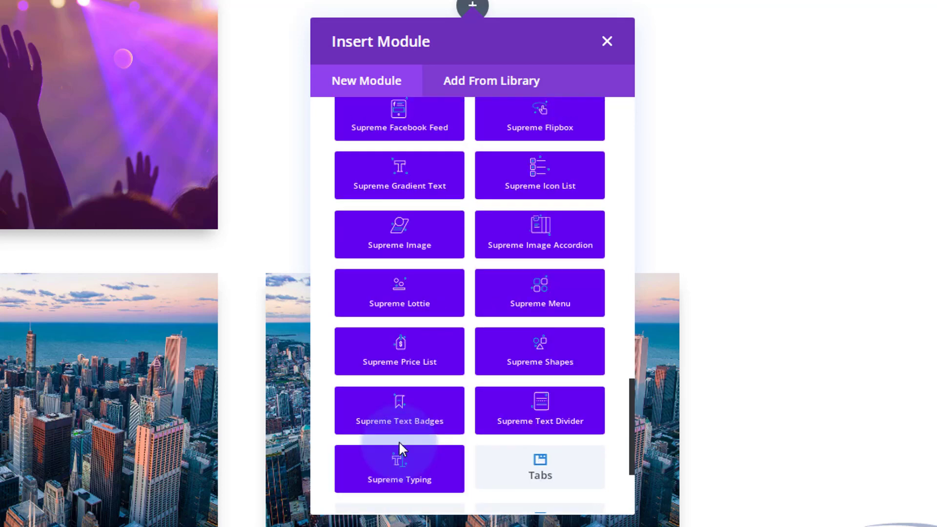
scroll(400, 445, "up", 7)
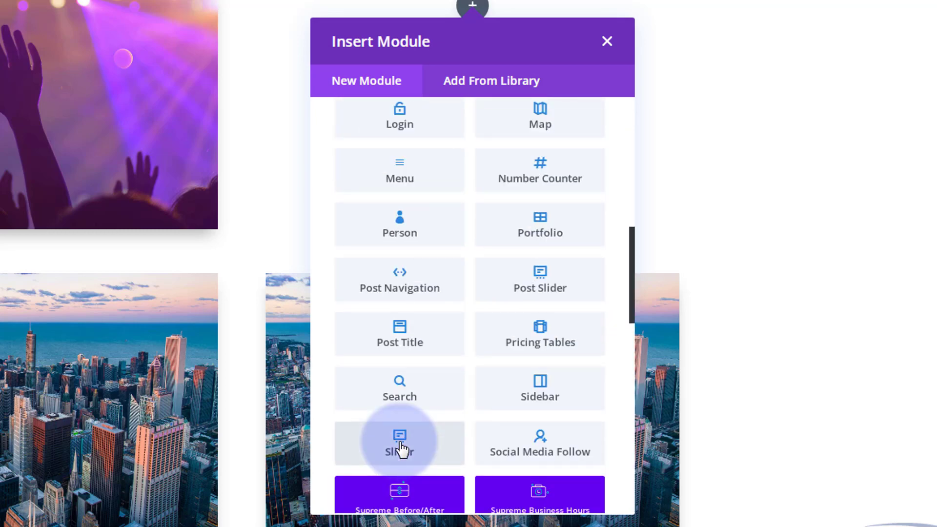
scroll(399, 444, "up", 3)
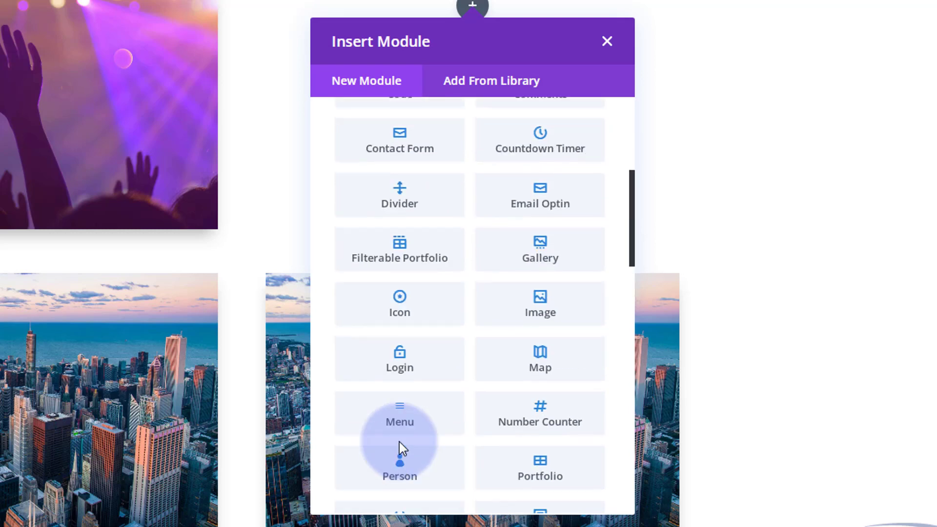
scroll(399, 442, "up", 3)
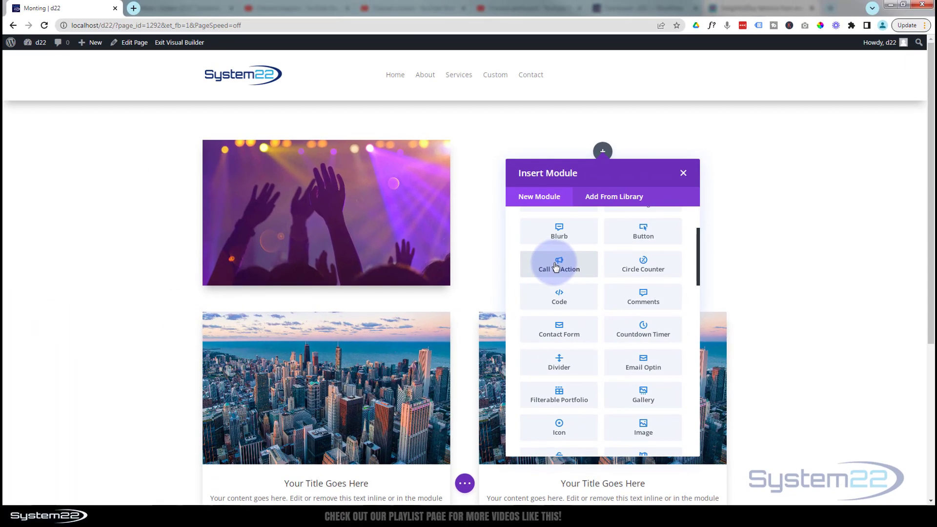
Step: Insert a Call To Action module and review its title and Click Here button text fields
left_click(555, 266)
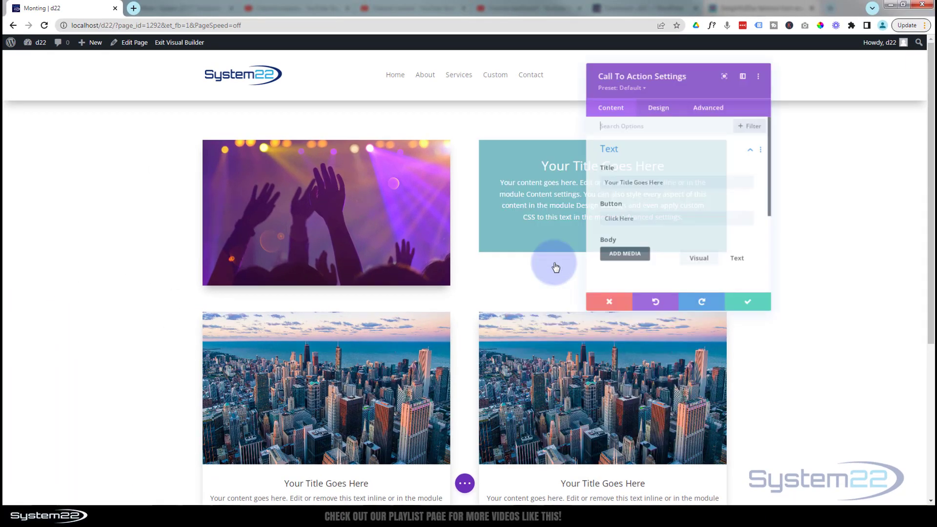
left_click_drag(693, 83, 392, 159)
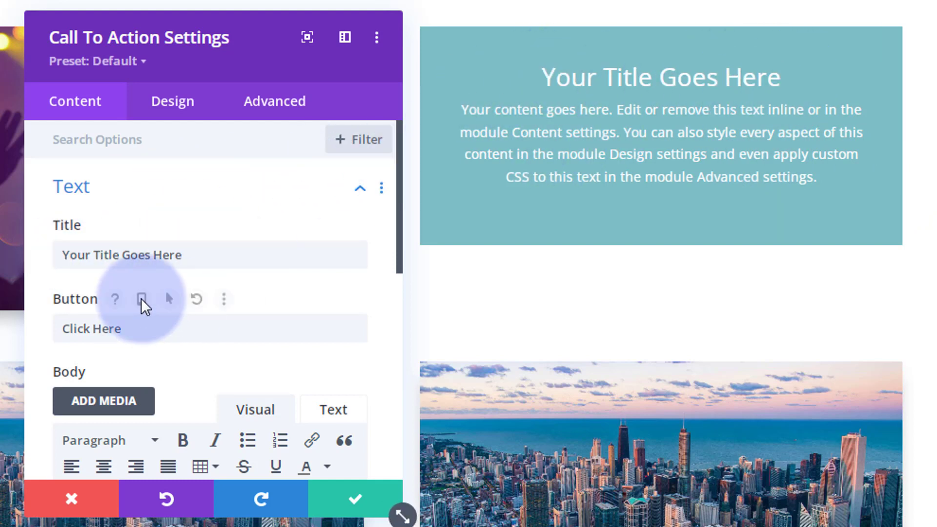
scroll(151, 302, "down", 2)
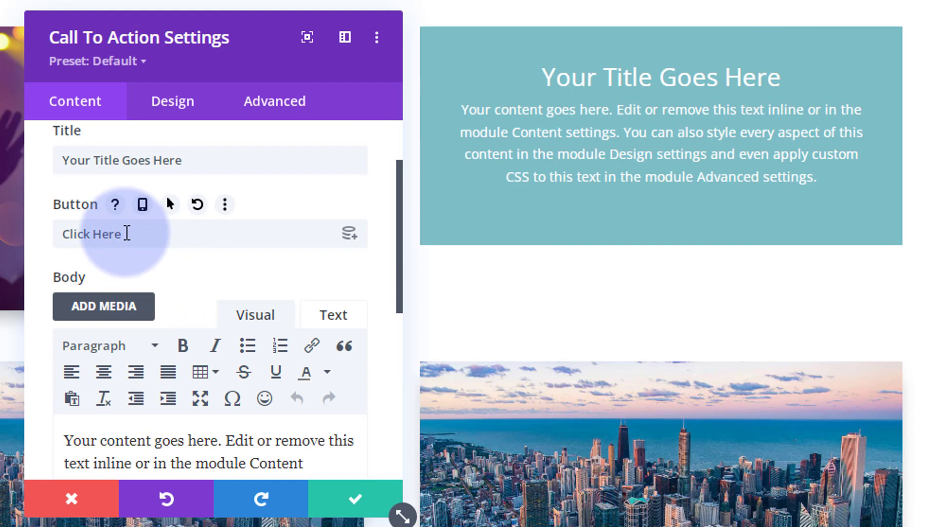
left_click_drag(128, 233, 54, 234)
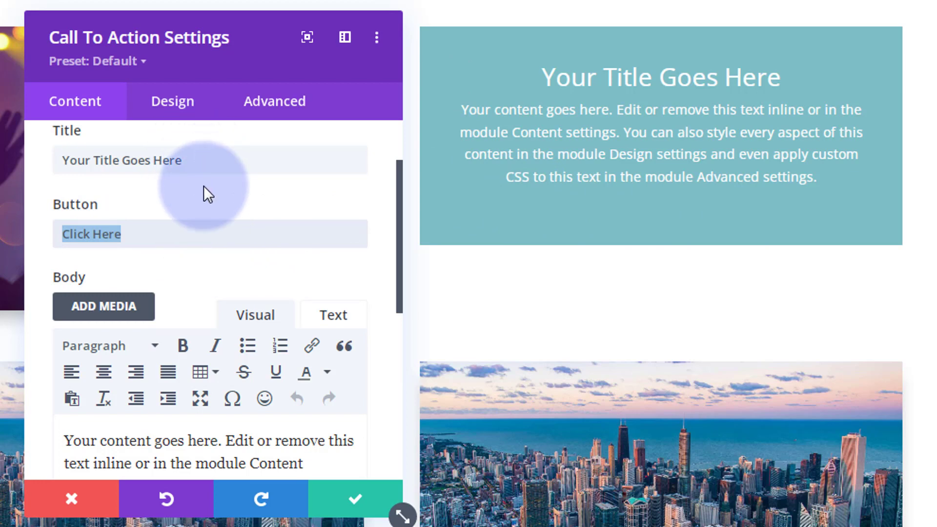
scroll(203, 186, "down", 4)
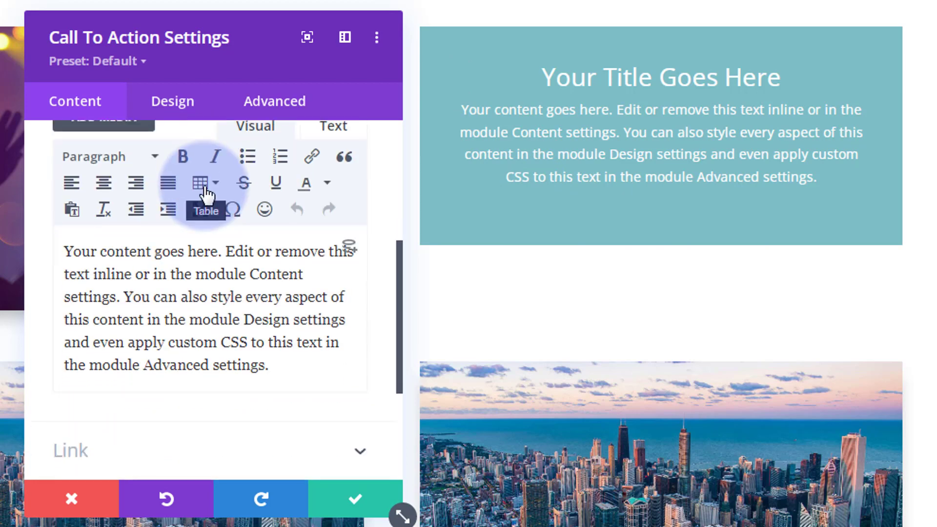
scroll(204, 186, "up", 2)
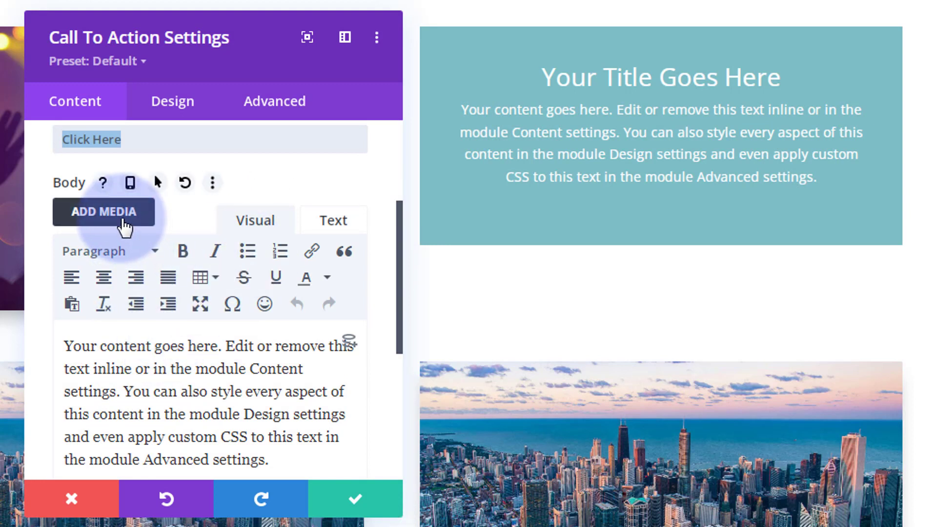
Step: Check the body text format options, leave them unchanged, and scroll down the Content tab
left_click(121, 251)
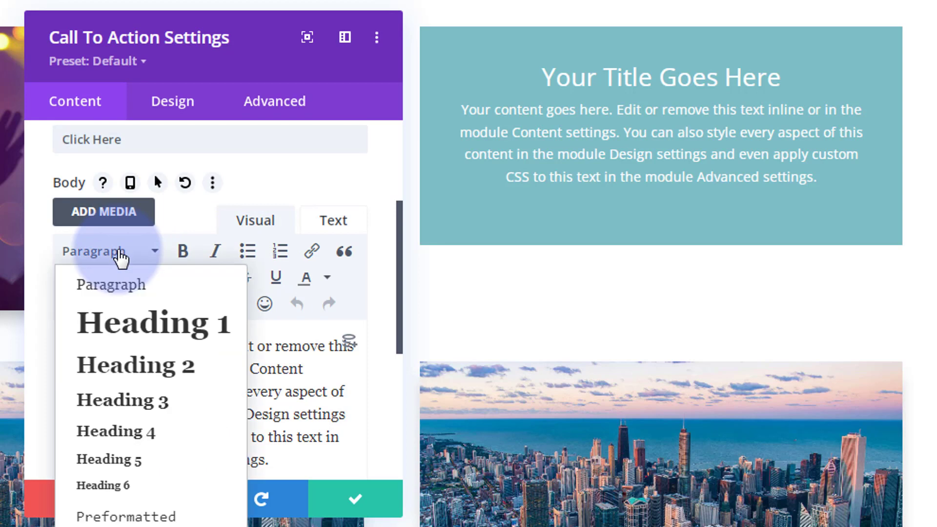
left_click(42, 235)
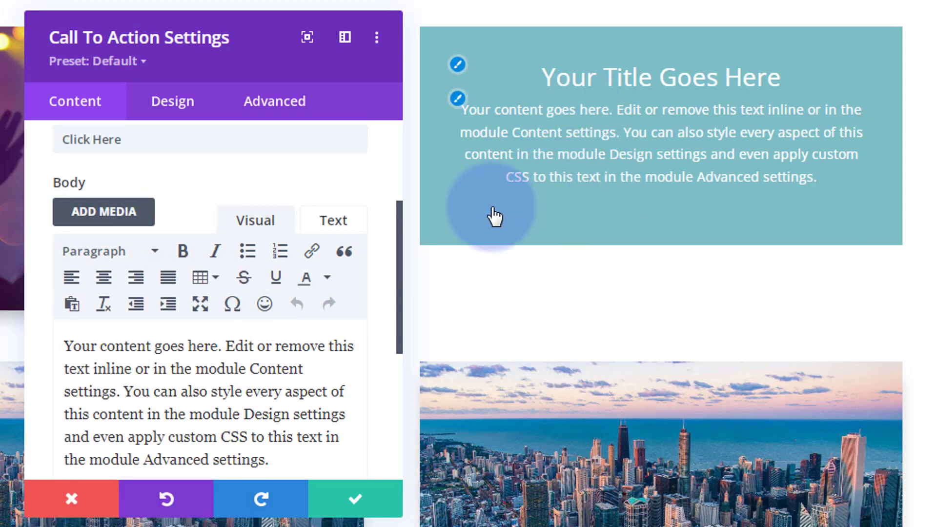
scroll(171, 310, "down", 3)
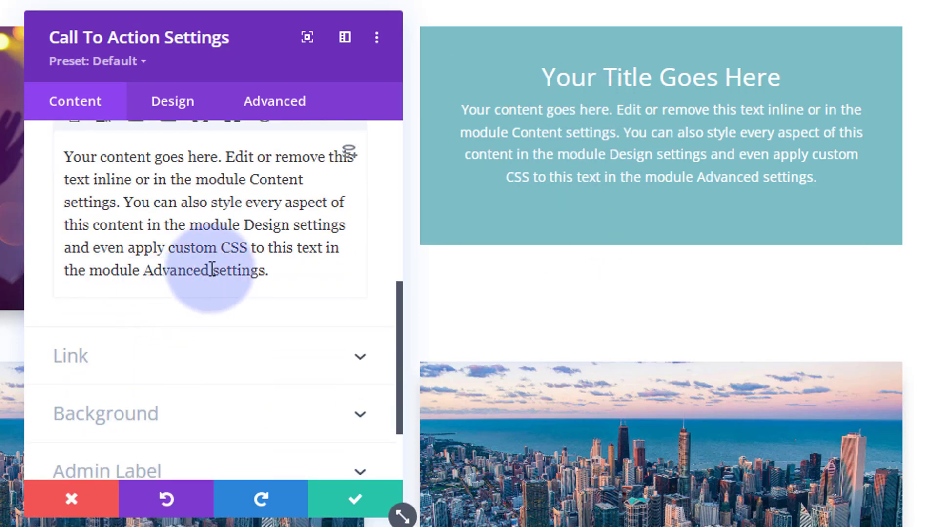
scroll(215, 249, "down", 2)
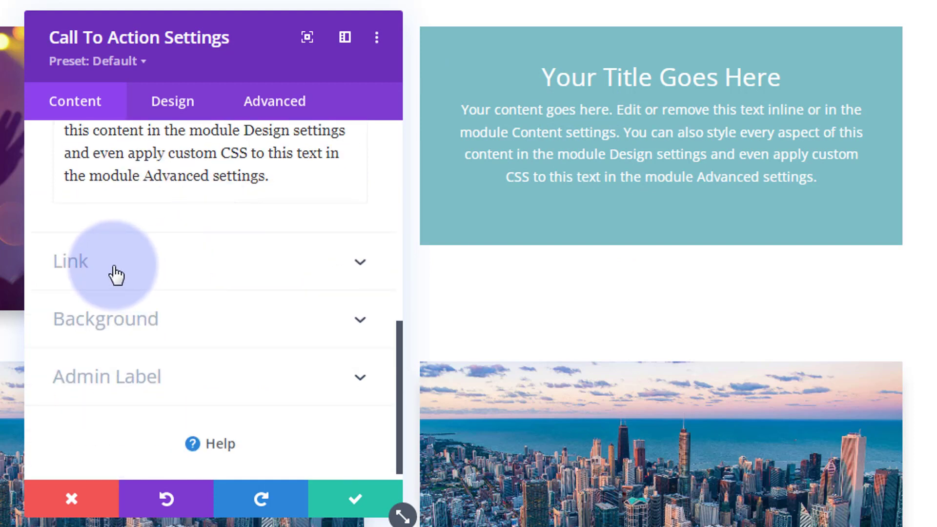
left_click(253, 272)
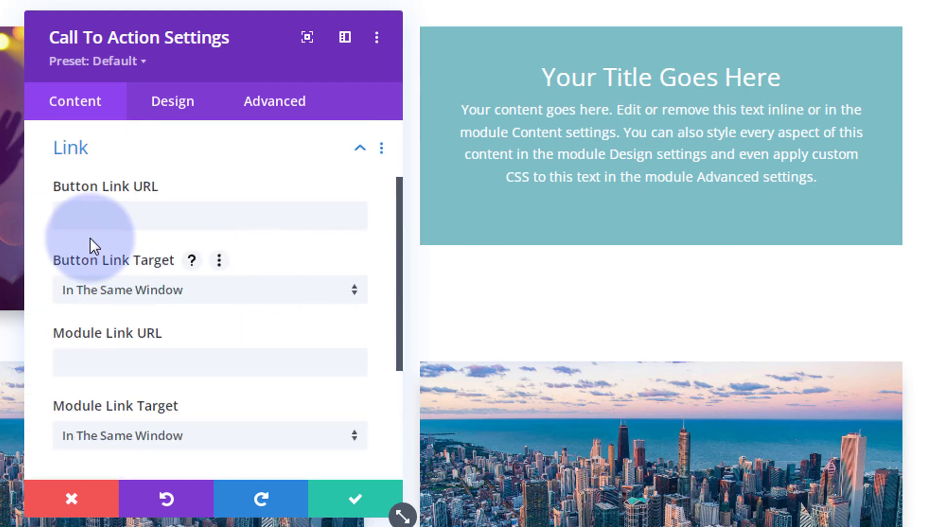
left_click(75, 213)
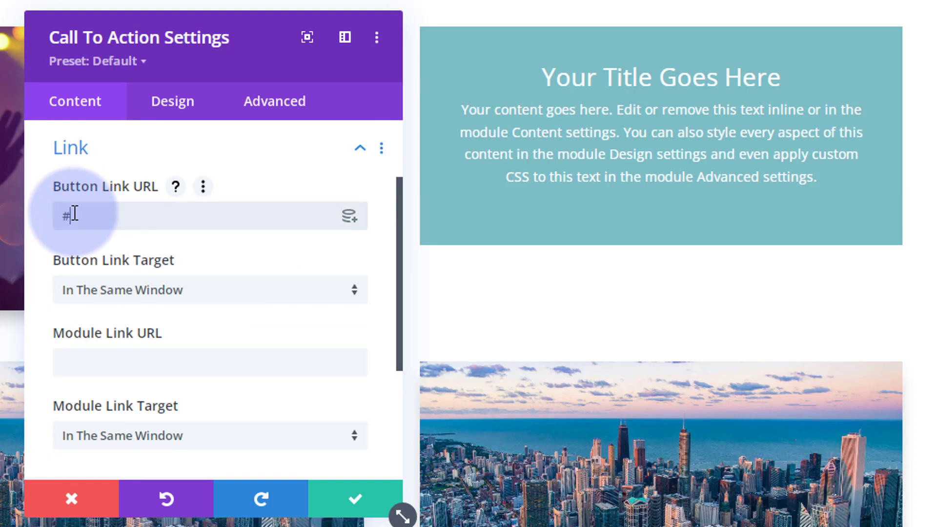
type("#")
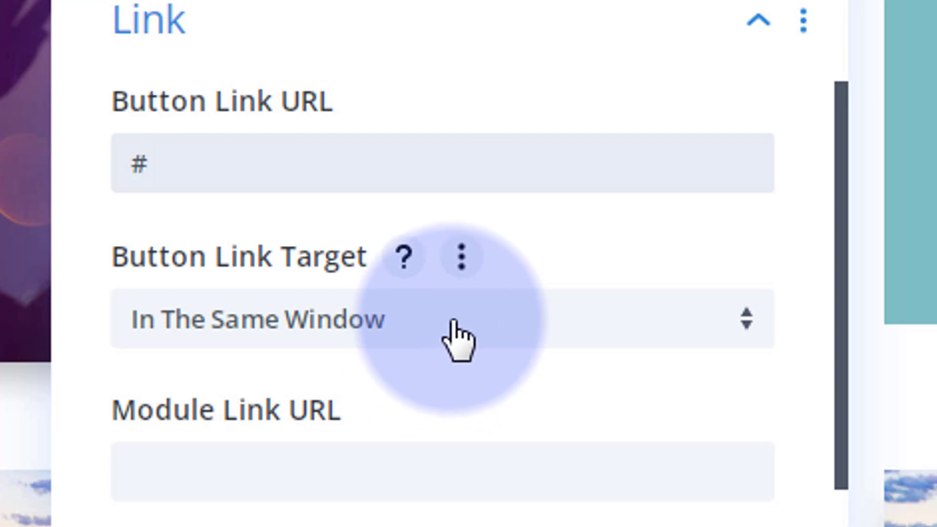
left_click(455, 336)
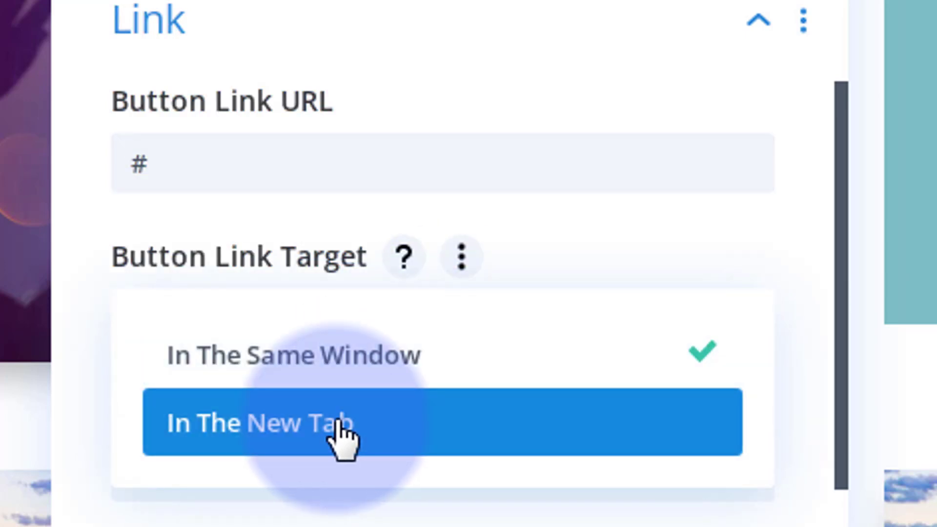
left_click(80, 341)
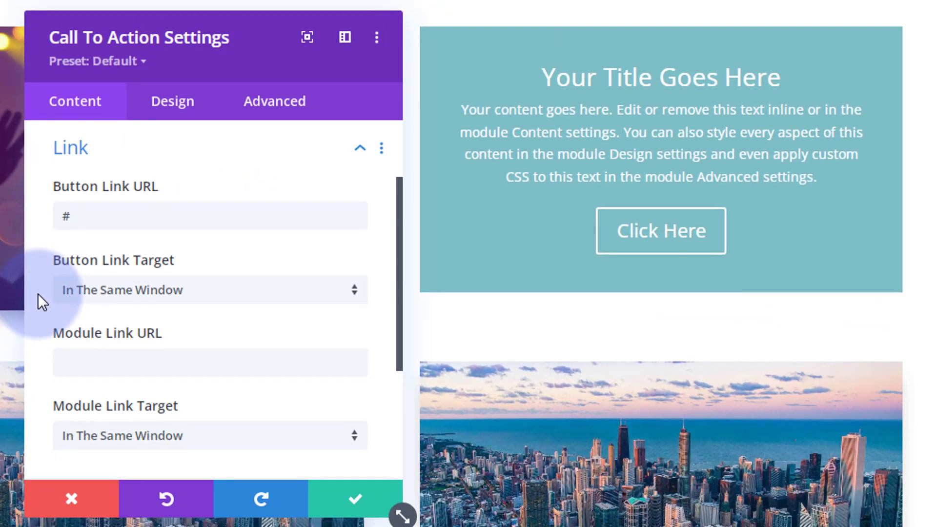
left_click(117, 443)
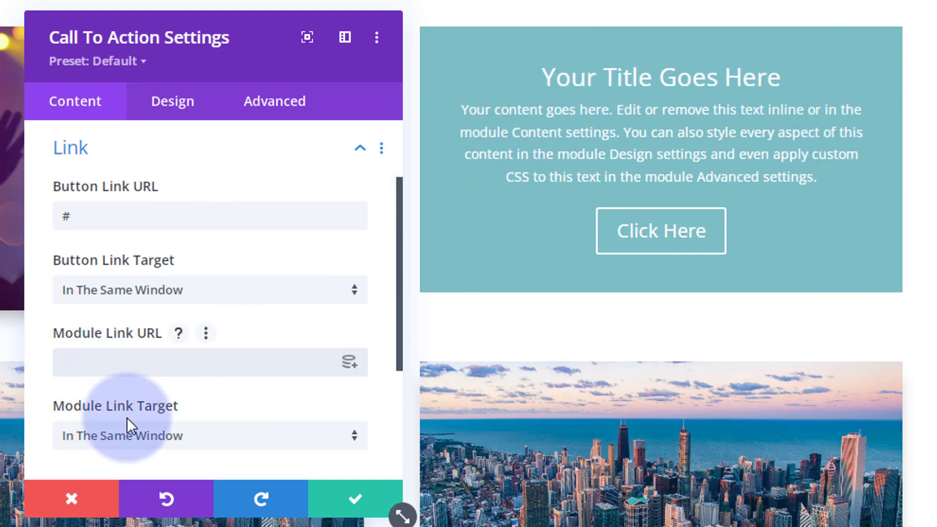
left_click(129, 359)
scroll(129, 320, "down", 4)
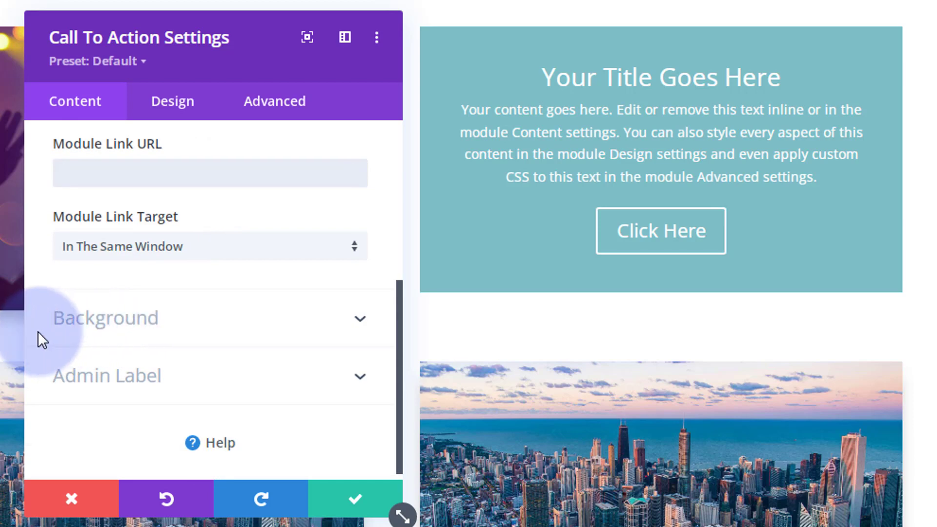
left_click_drag(282, 44, 83, 19)
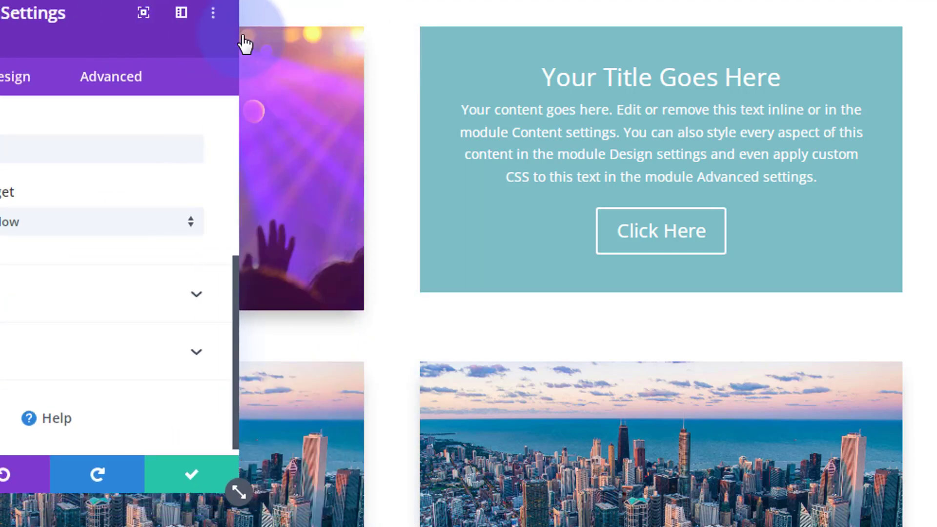
mouse_move(244, 44)
left_mouse_down()
mouse_move(258, 38)
mouse_move(244, 42)
mouse_move(259, 56)
left_mouse_up()
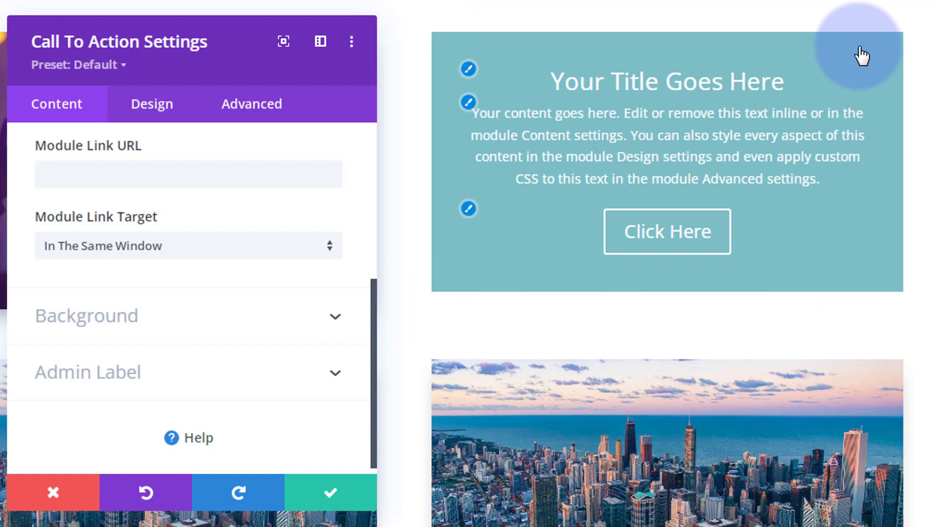
Step: Set the Call To Action background colour to rgba(126,190,197,0.51)
left_click(180, 323)
left_click(180, 350)
left_click(333, 296)
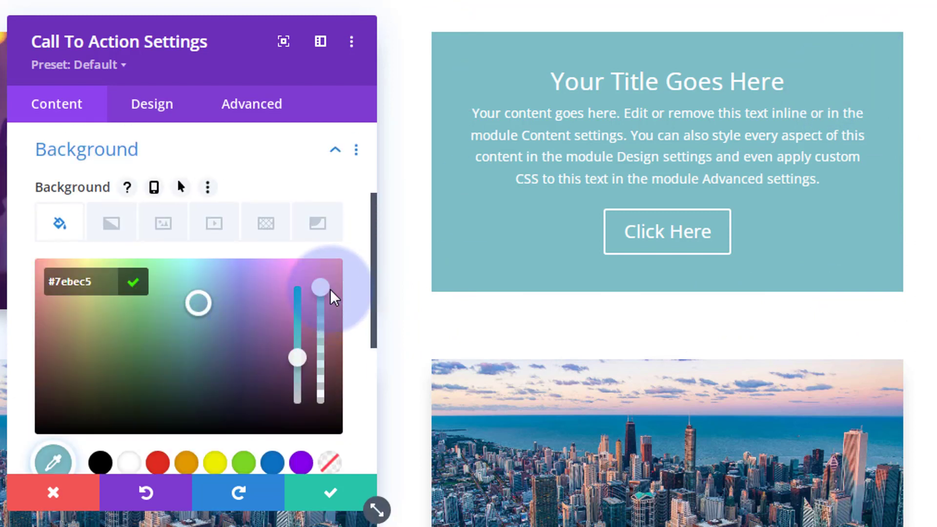
left_click_drag(333, 296, 322, 356)
left_click_drag(325, 362, 325, 364)
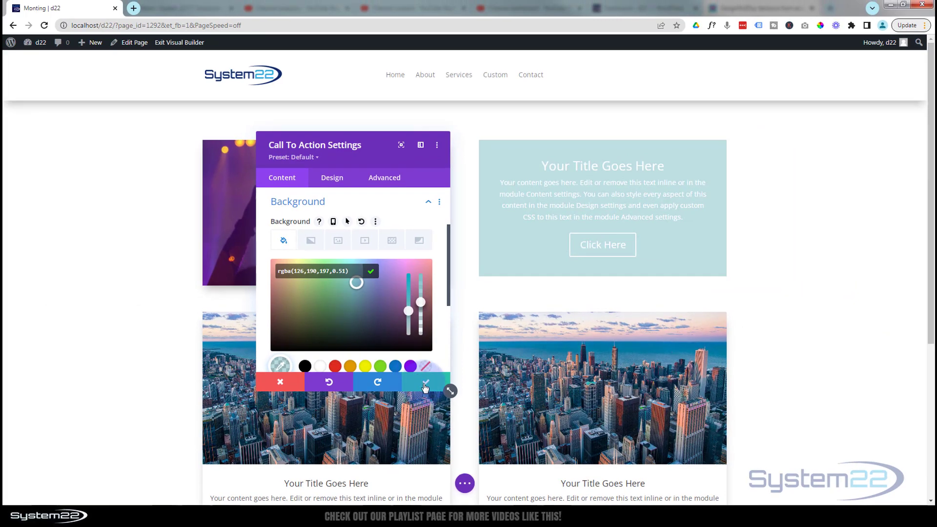
Step: Save the Call To Action and open its column's settings from the row settings
left_click(425, 384)
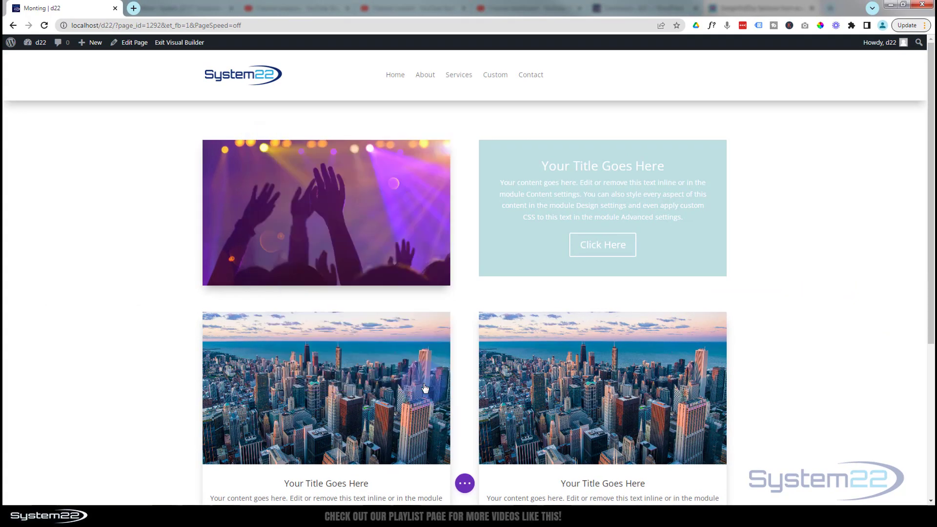
left_click_drag(464, 243, 469, 243)
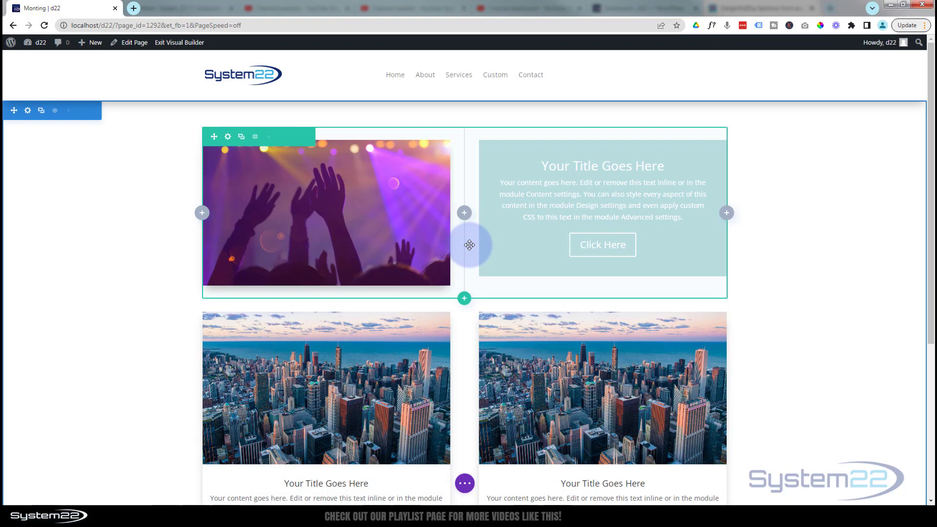
left_click(227, 141)
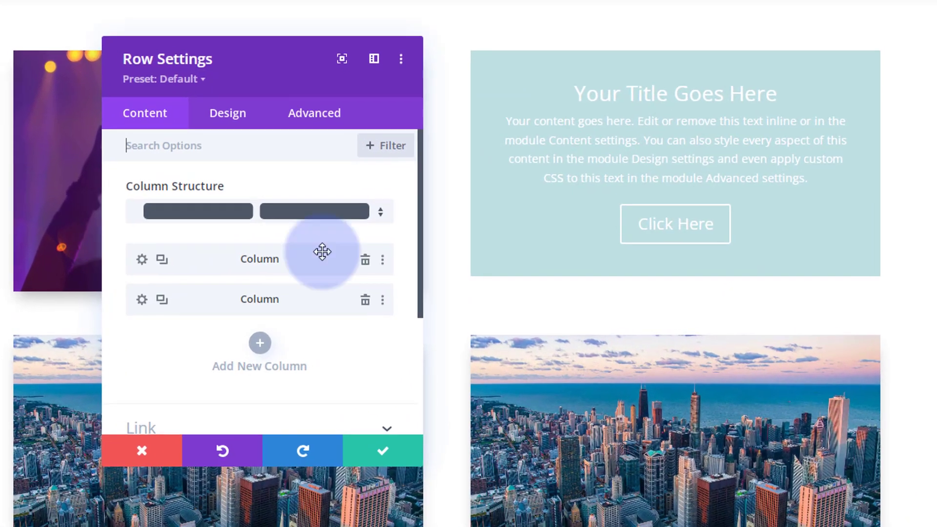
left_click(138, 299)
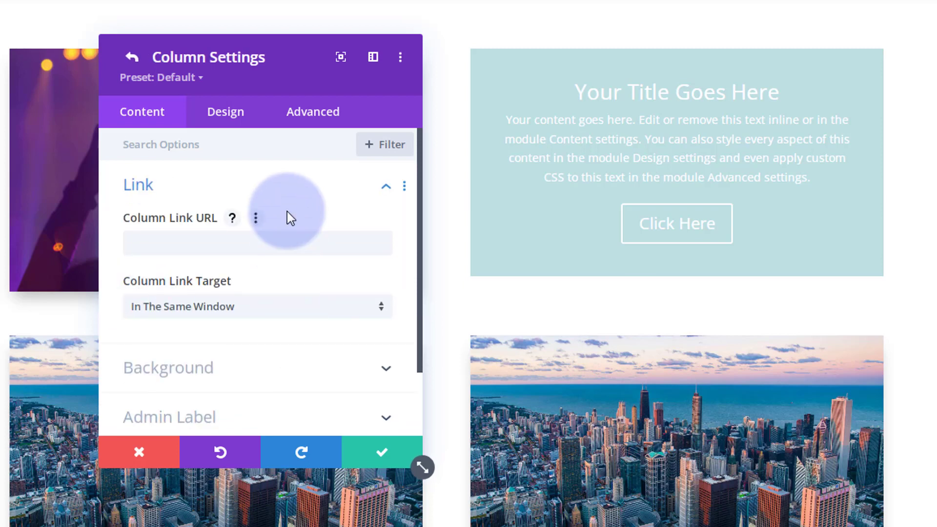
Step: Use the boat-at-sunset photo as the column's background image
scroll(287, 211, "down", 2)
left_click(274, 296)
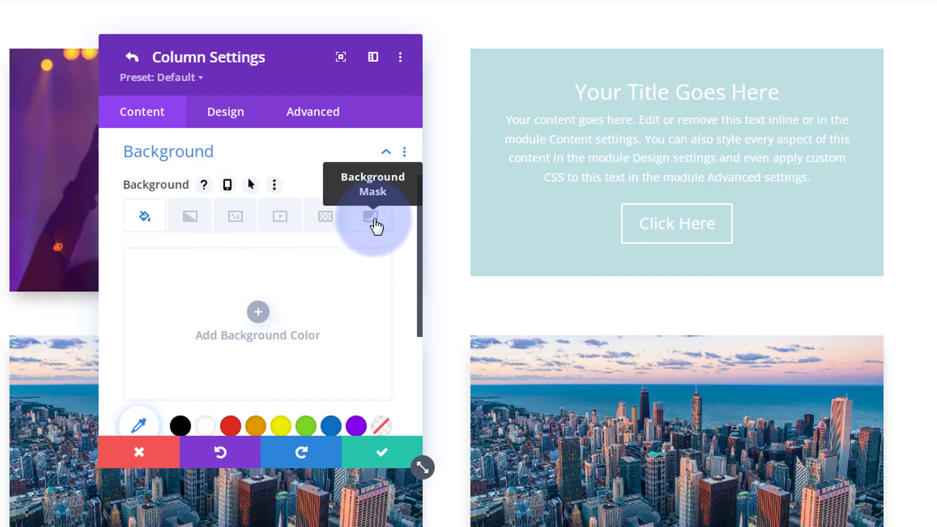
left_click(237, 222)
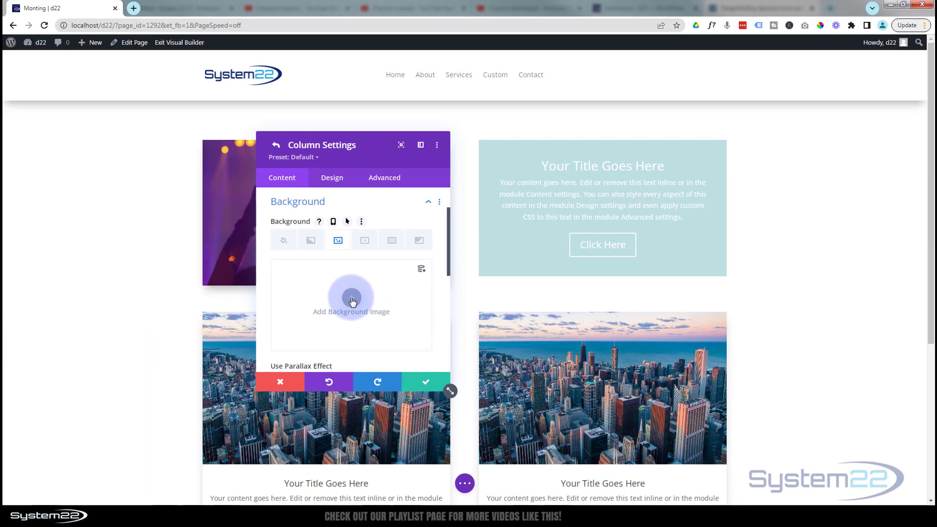
left_click(352, 299)
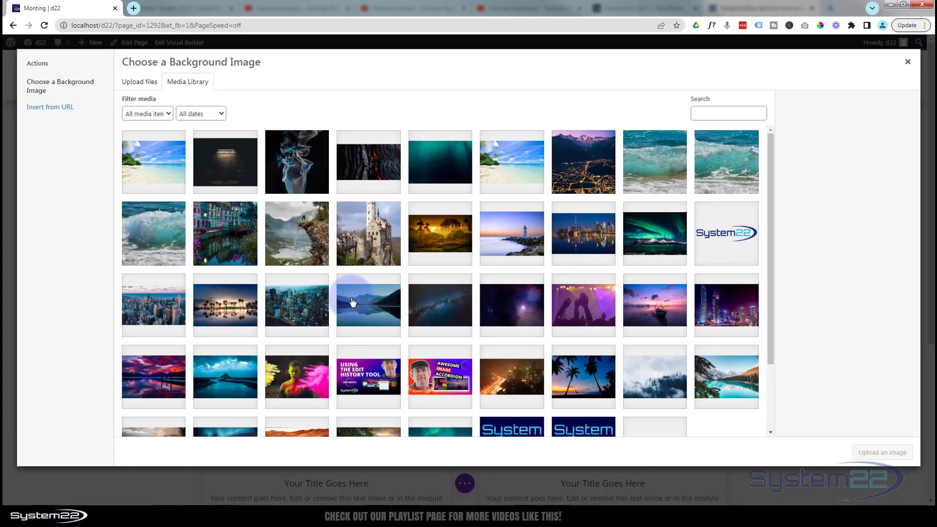
left_click(677, 313)
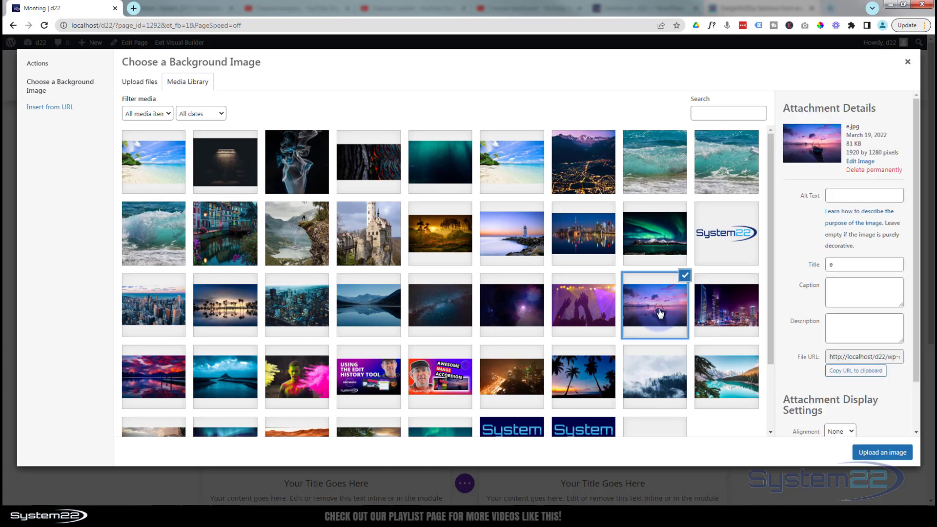
left_click(882, 452)
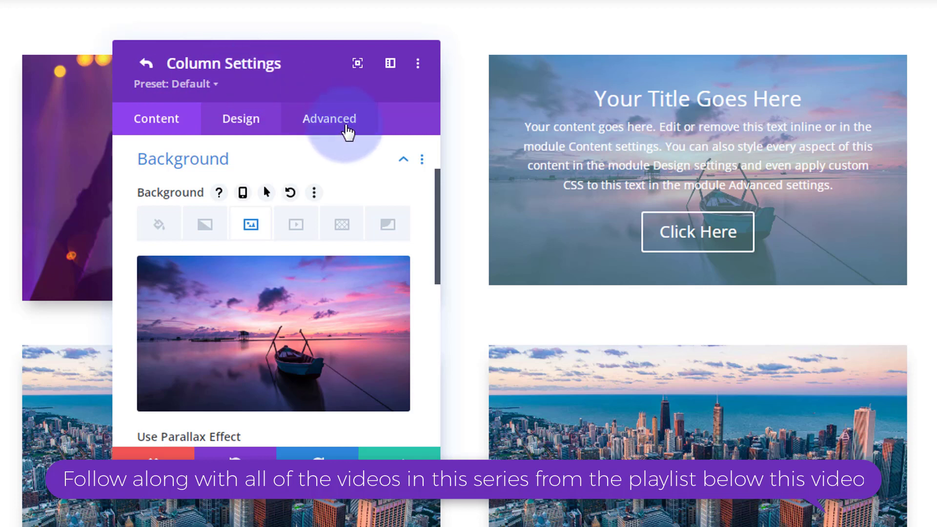
Step: Set the column's Main Element custom CSS to height:300px;, correcting an initial 350px
left_click(344, 126)
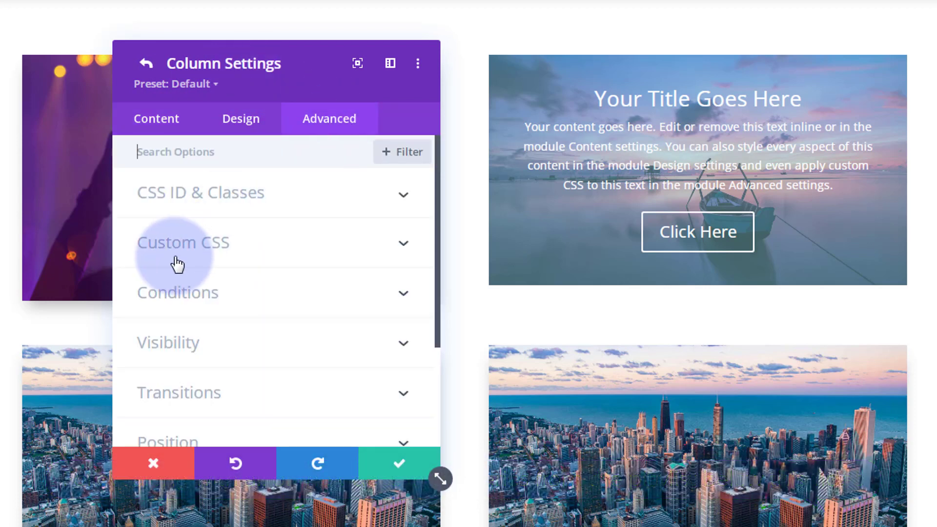
left_click(269, 258)
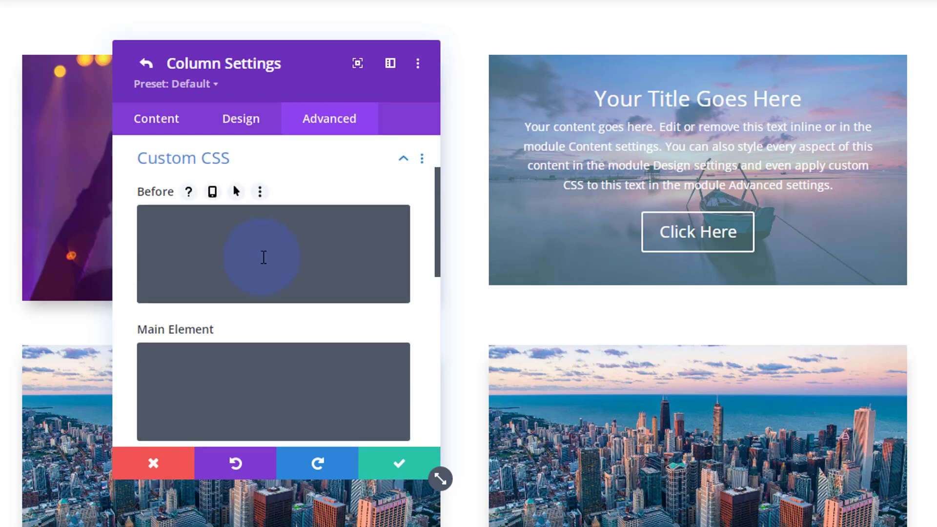
scroll(129, 269, "down", 2)
left_click(151, 280)
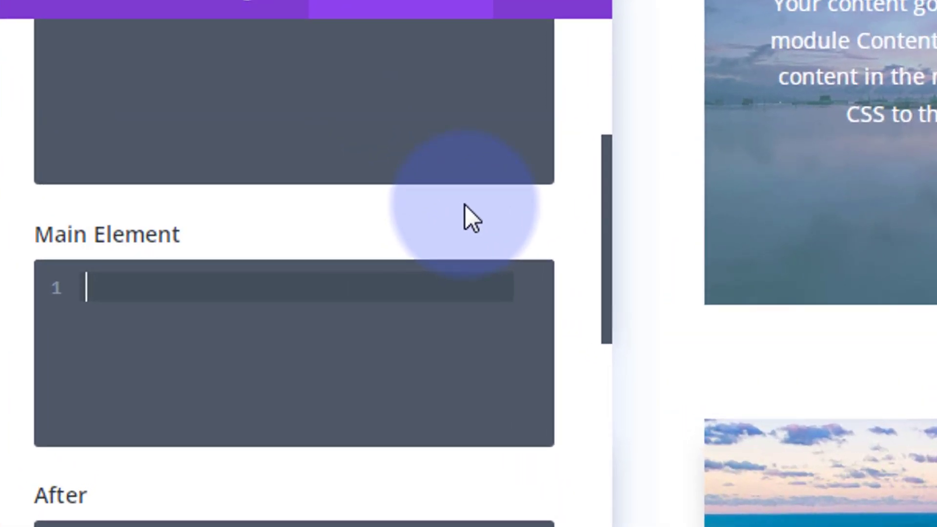
type("hei")
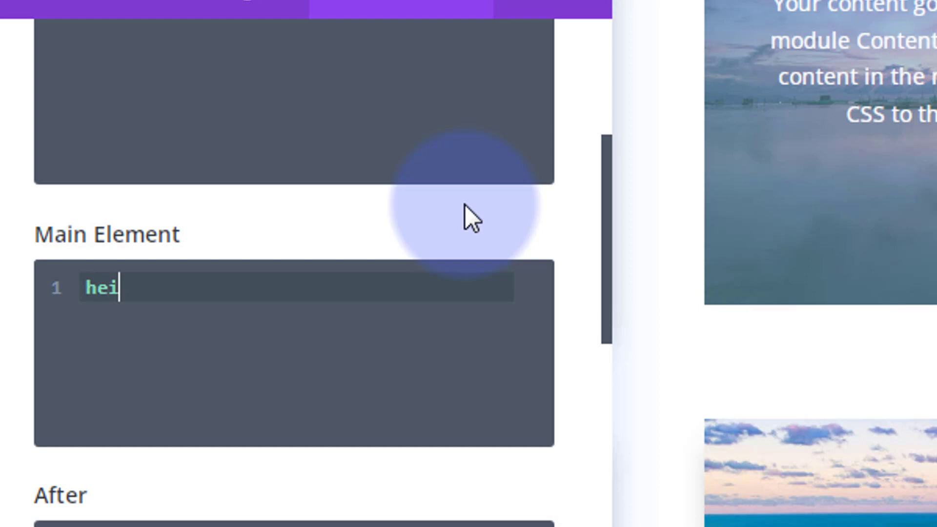
type("ght:35")
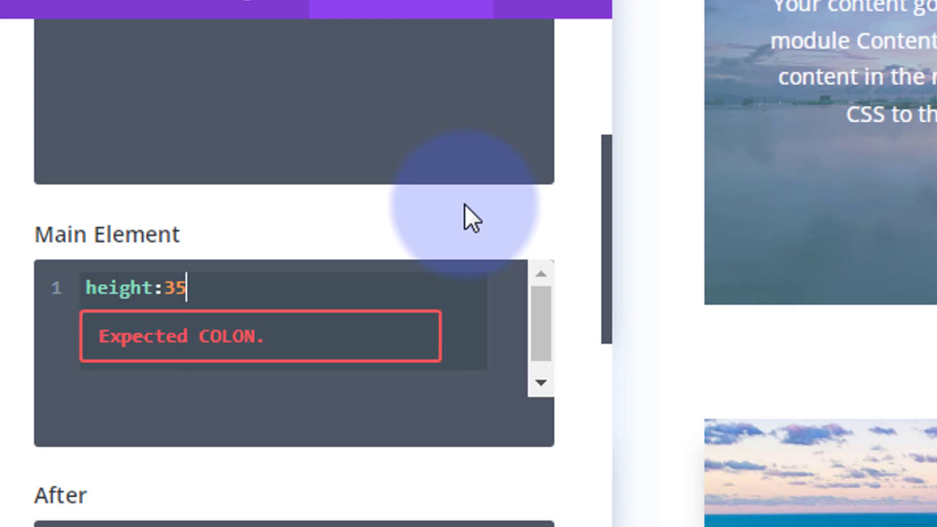
type("0px;")
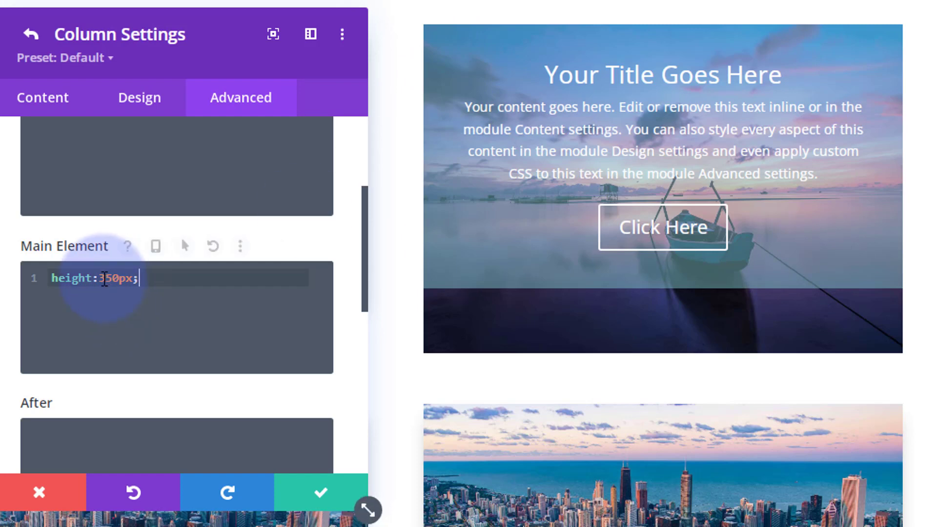
left_click(107, 279)
key("shift+Right")
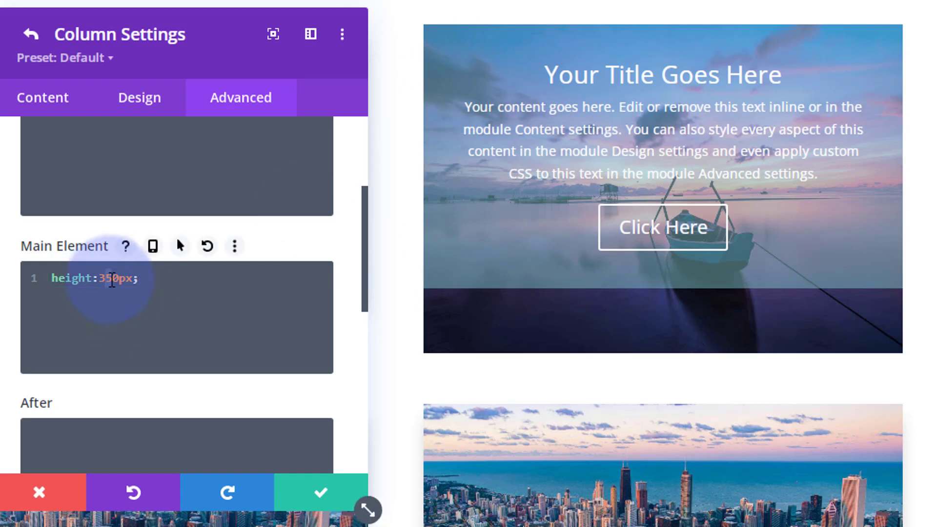
type("0")
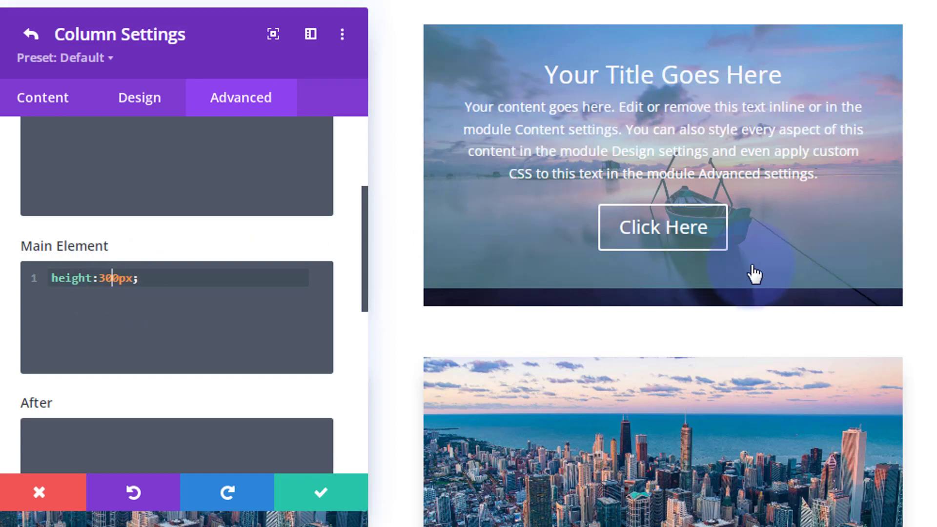
left_click_drag(230, 54, 259, 31)
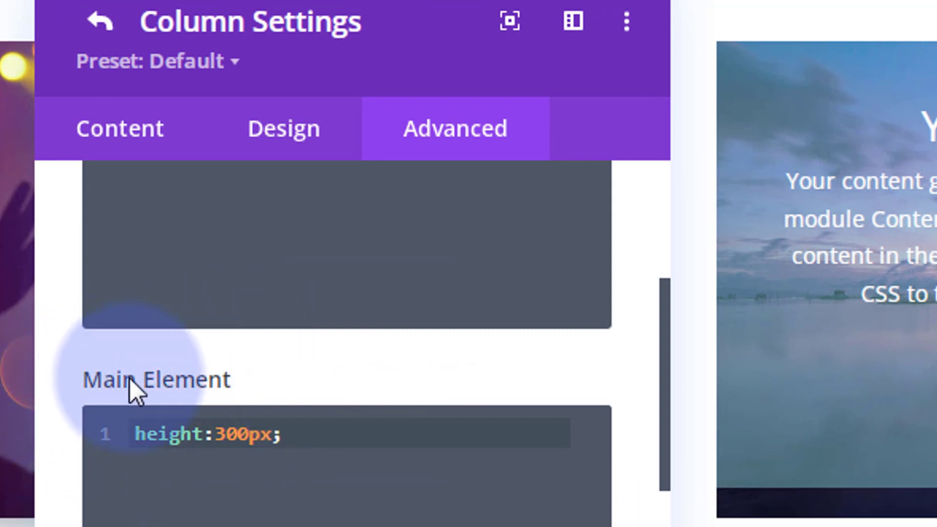
mouse_move(136, 380)
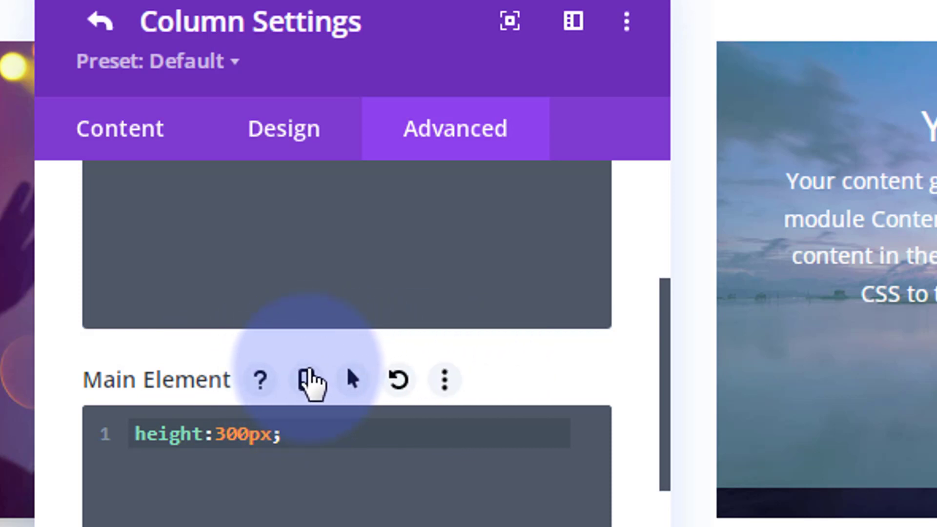
Step: Enable per-device Main Element CSS fields and select the Tablet field
left_click(307, 390)
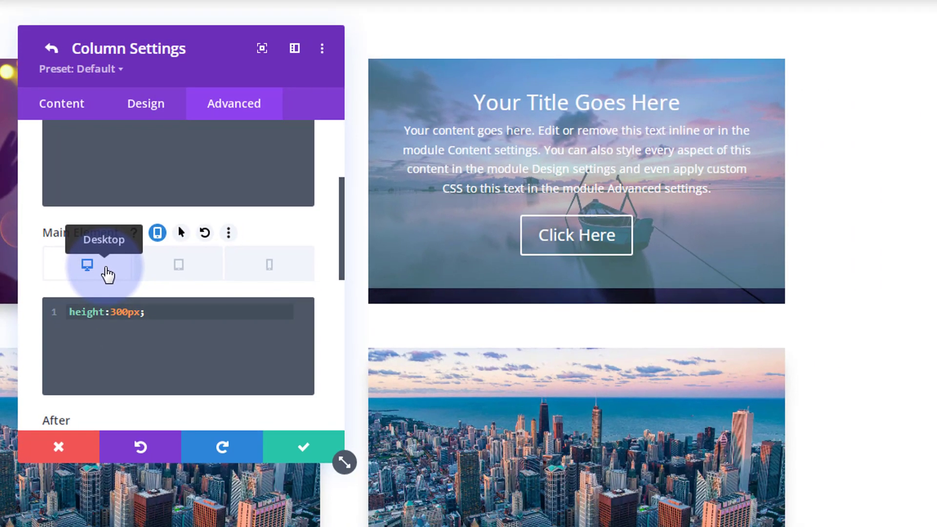
left_click(178, 268)
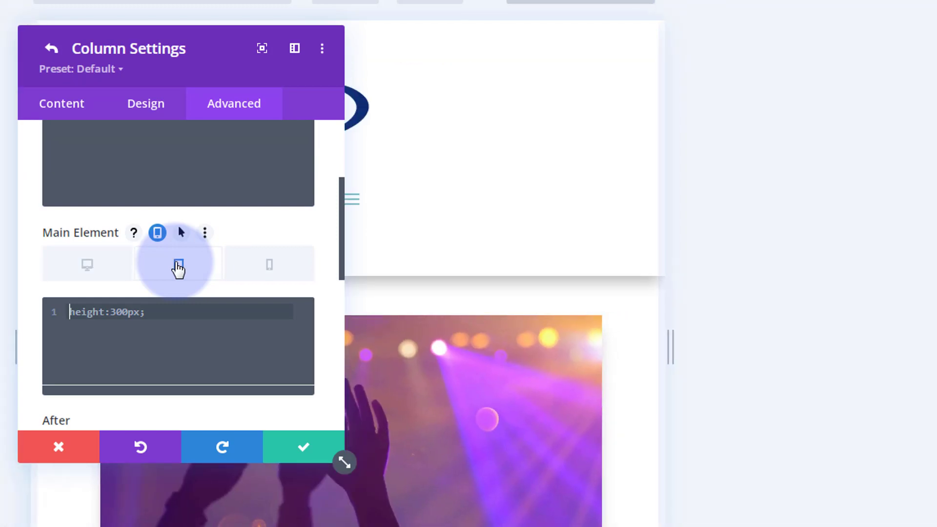
scroll(548, 518, "down", 3)
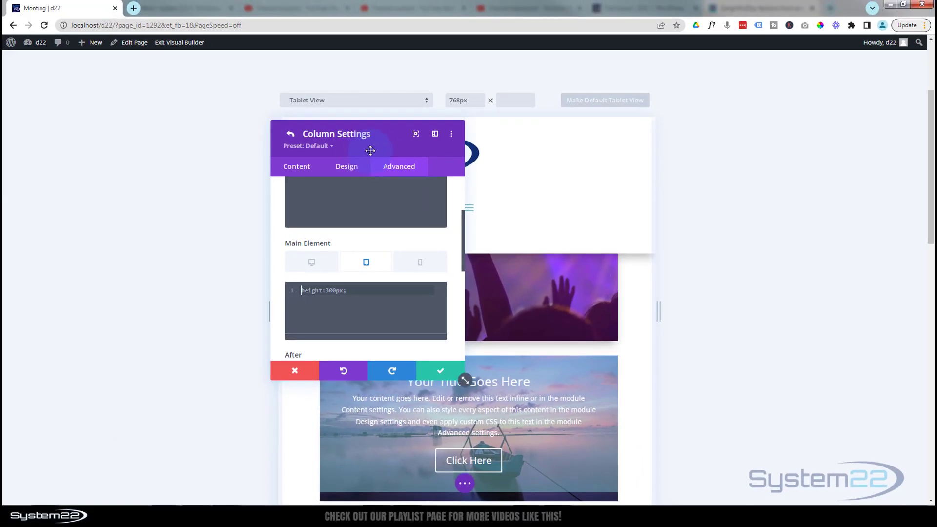
left_click_drag(185, 77, 0, 55)
left_click_drag(199, 137, 156, 134)
scroll(498, 390, "down", 3)
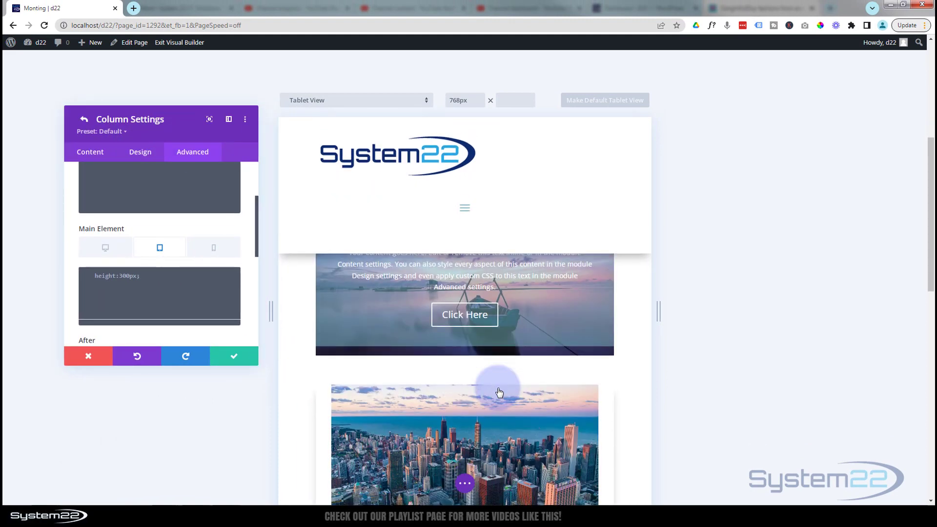
scroll(497, 388, "up", 2)
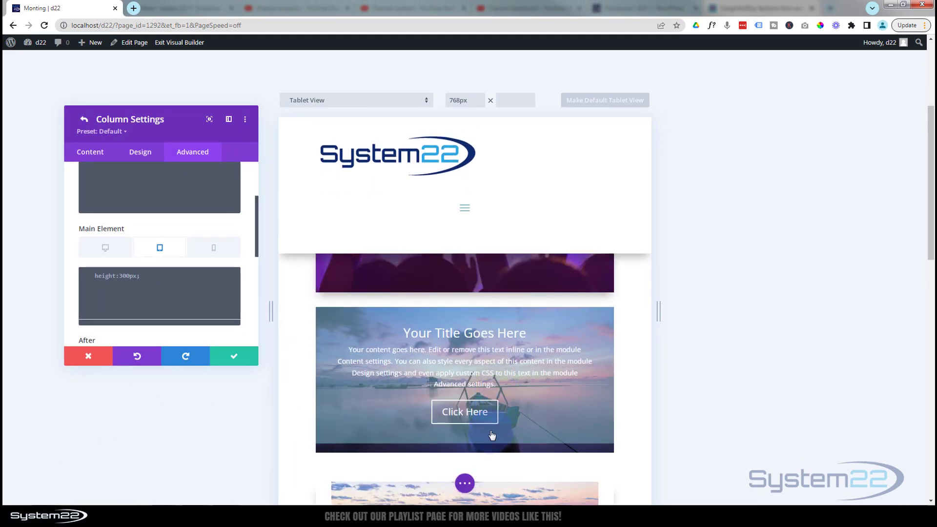
Step: Enter height:400px; as the tablet column CSS and preview the phone layout
left_click(95, 276)
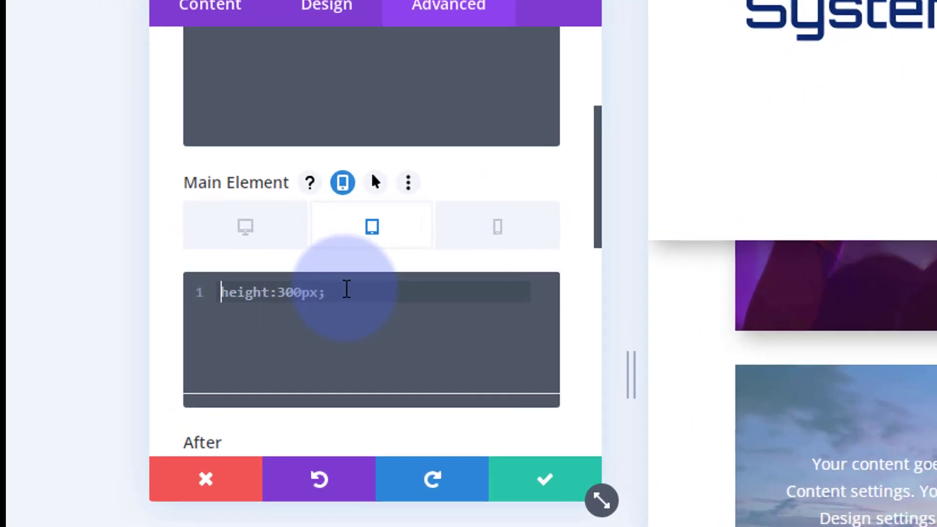
type("height")
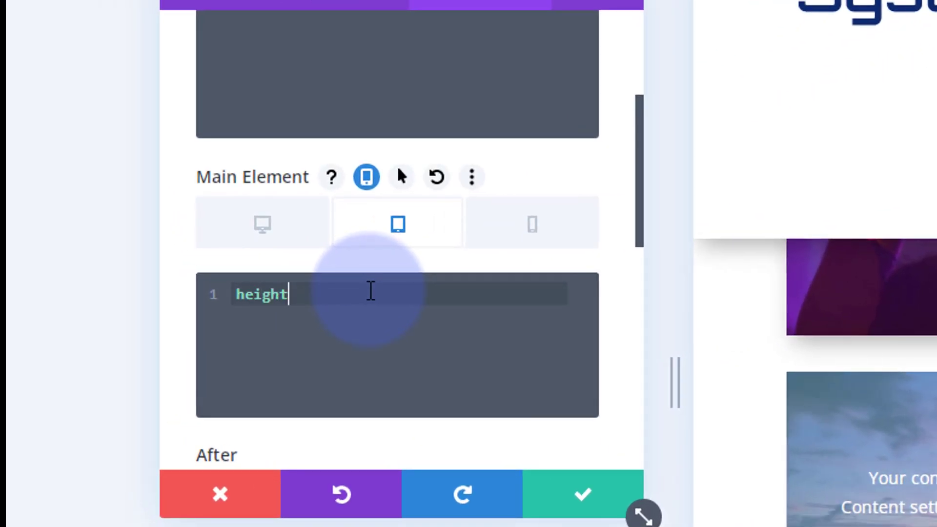
type(":400px")
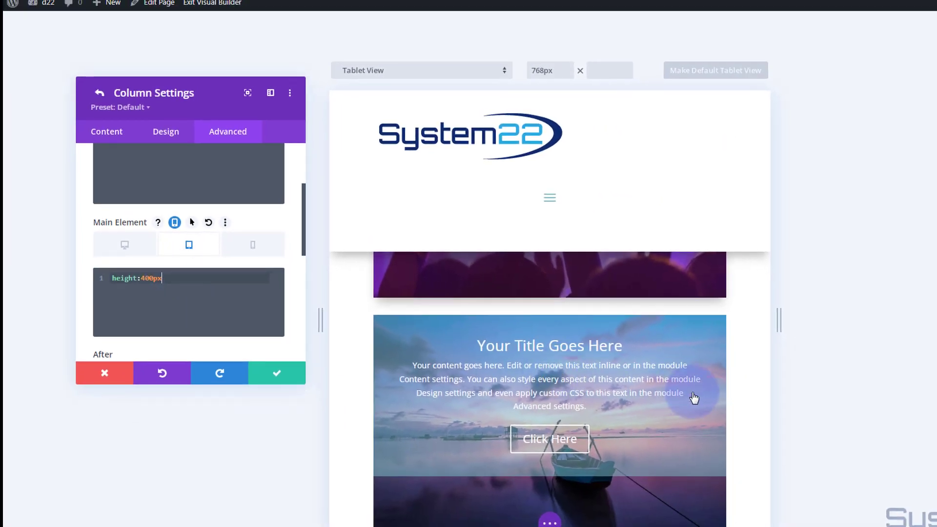
scroll(695, 397, "down", 1)
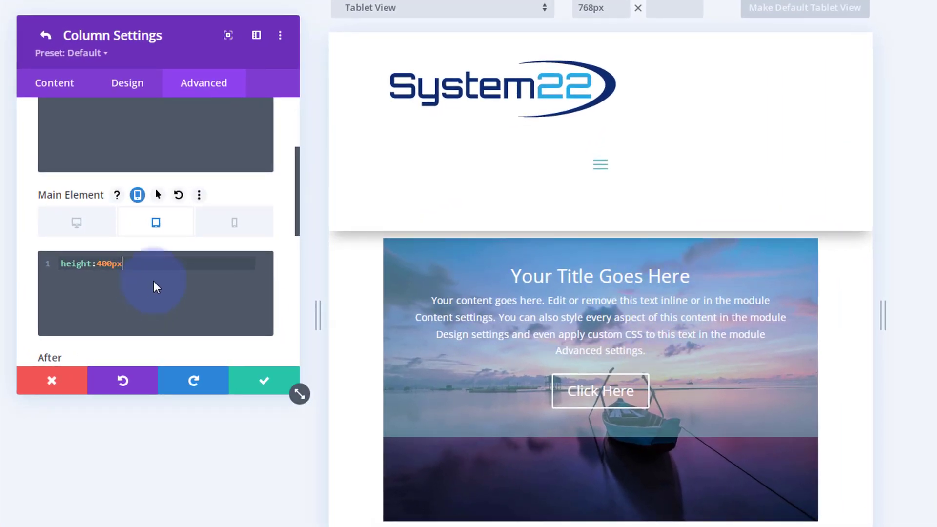
type(";")
key("ctrl+a")
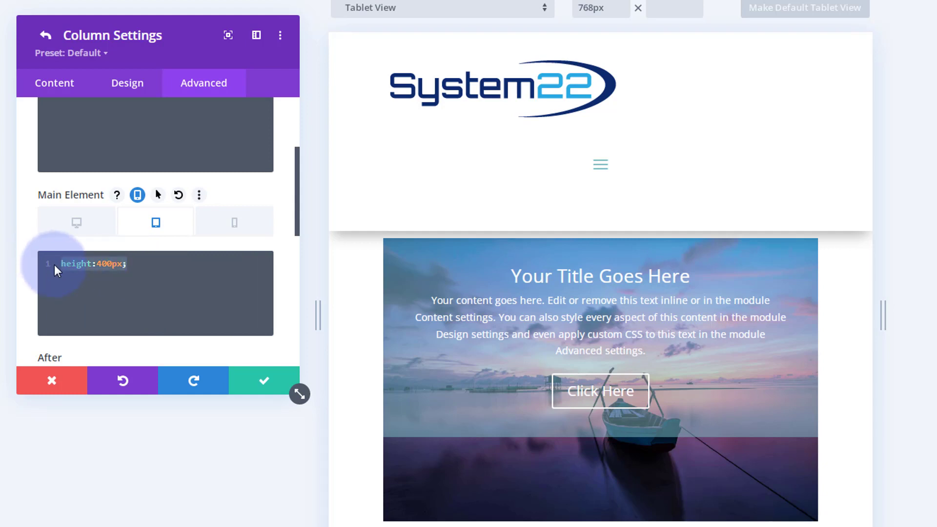
left_click(231, 228)
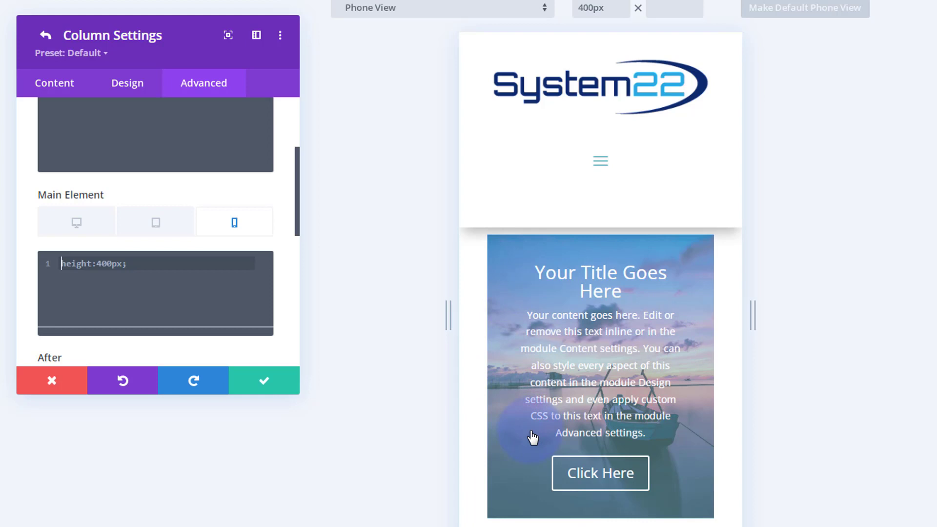
Step: Return to the desktop layout and collapse the Custom CSS section
left_click(73, 229)
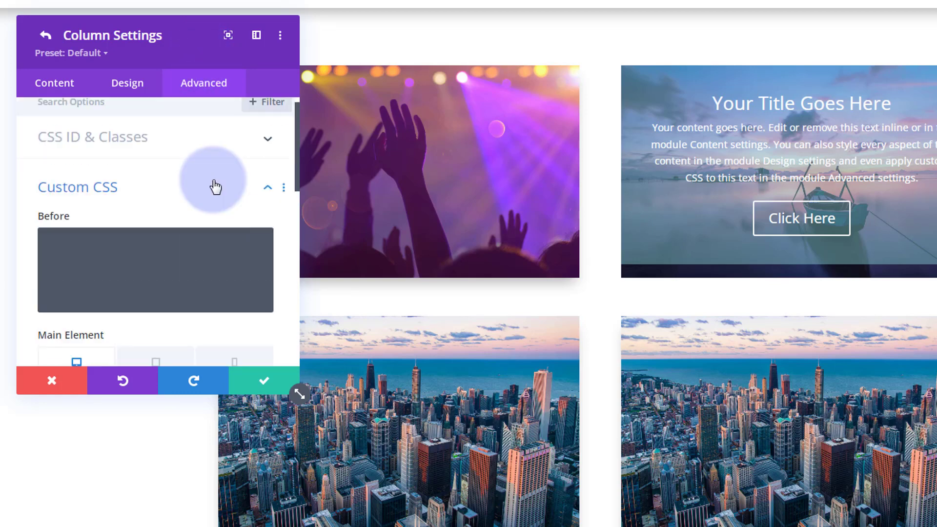
scroll(212, 186, "up", 3)
left_click(136, 190)
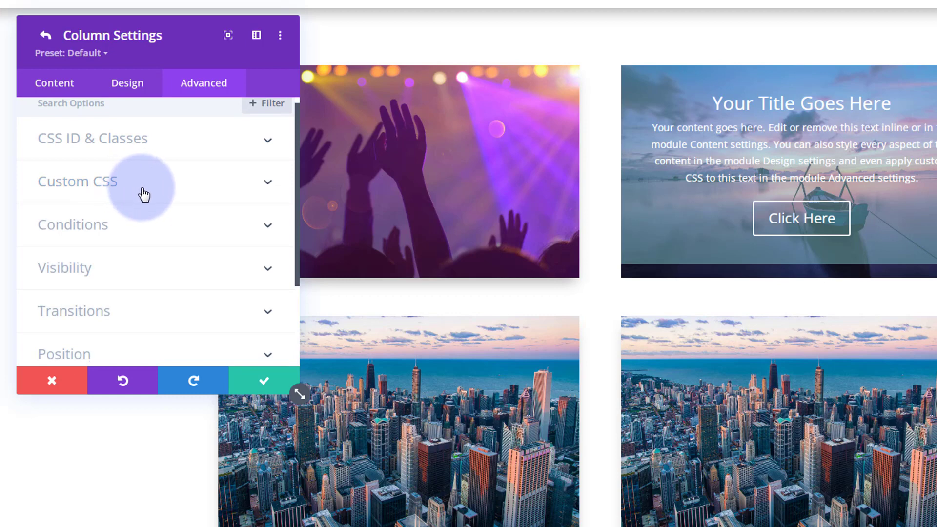
Step: Set Horizontal and Vertical Overflow to Hidden and save the column settings
left_click(175, 277)
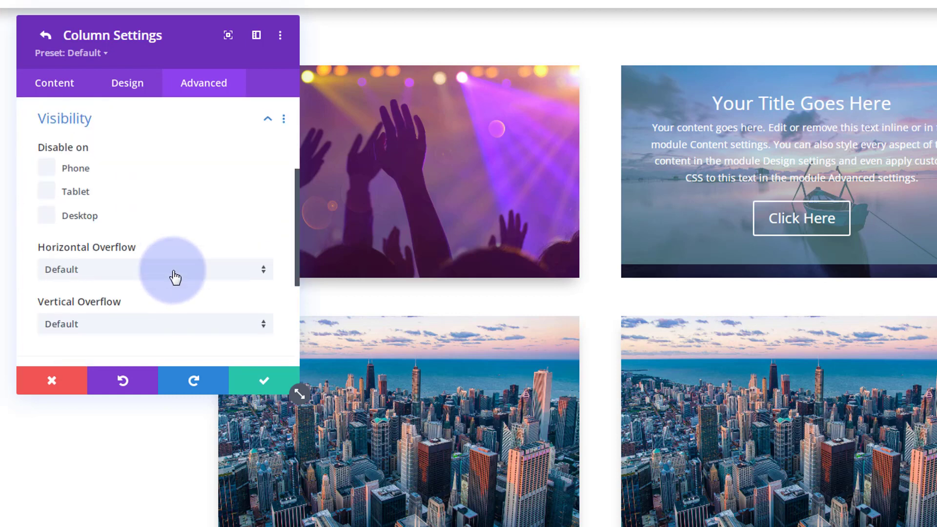
scroll(171, 247, "down", 2)
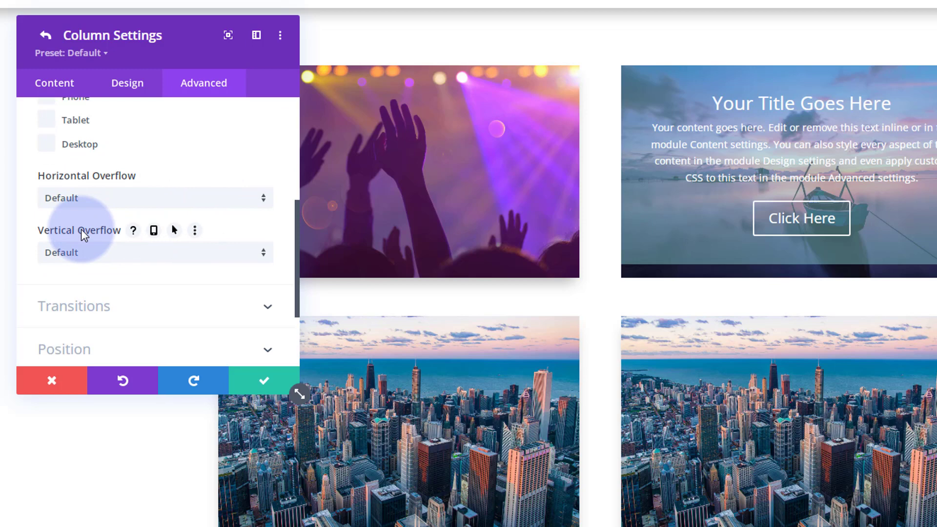
left_click(115, 200)
left_click(101, 288)
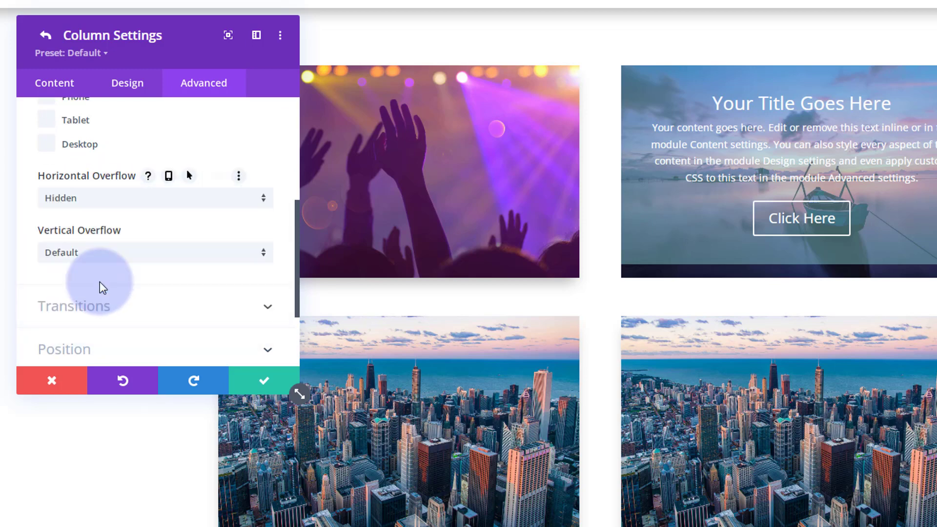
left_click(115, 257)
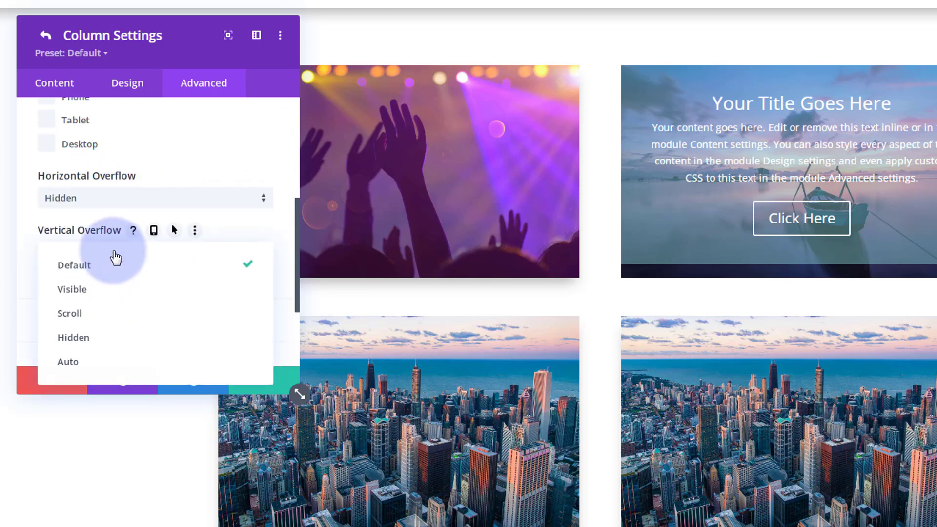
left_click(101, 338)
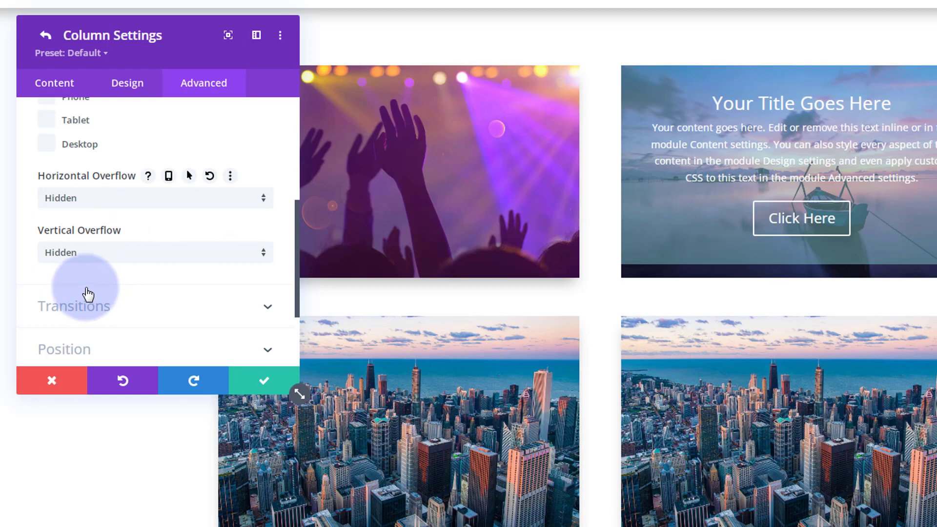
left_click(265, 385)
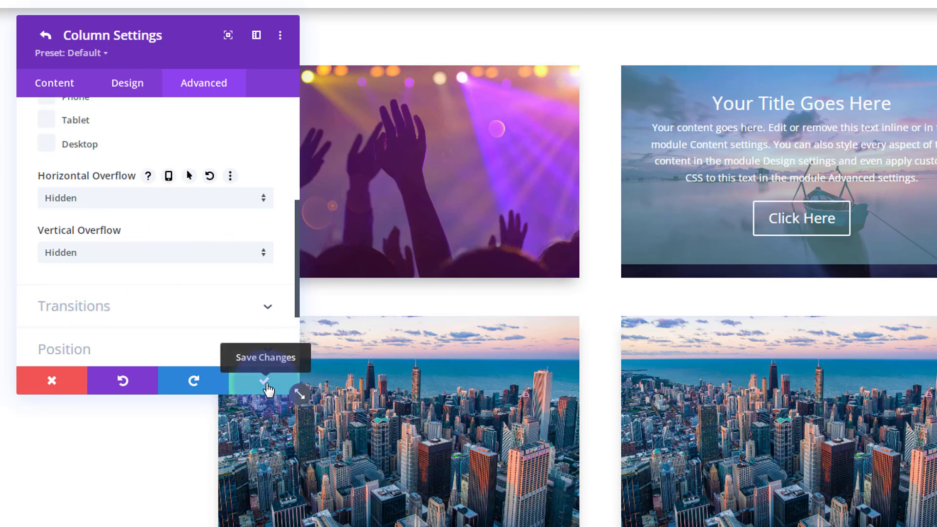
left_click(266, 385)
Step: Close the row settings and open the Call To Action's settings panel
left_click(263, 387)
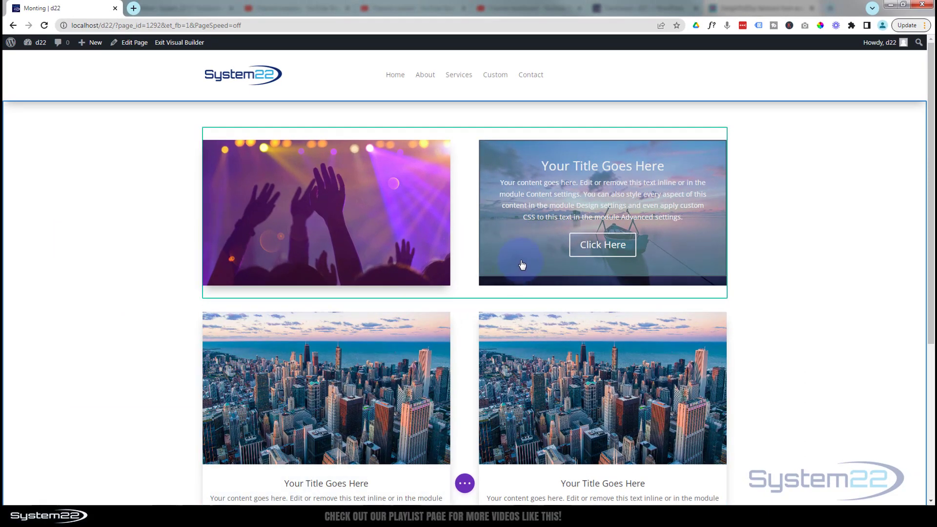
mouse_move(522, 264)
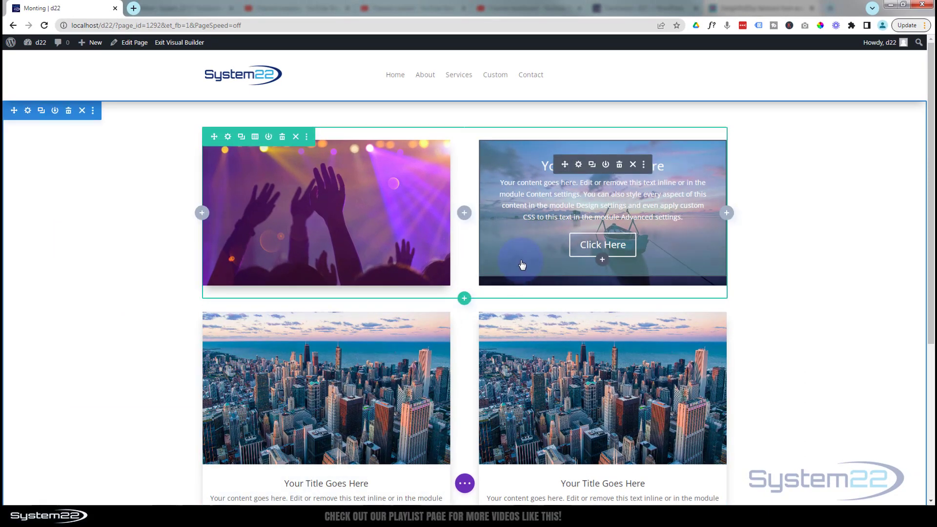
left_click(578, 166)
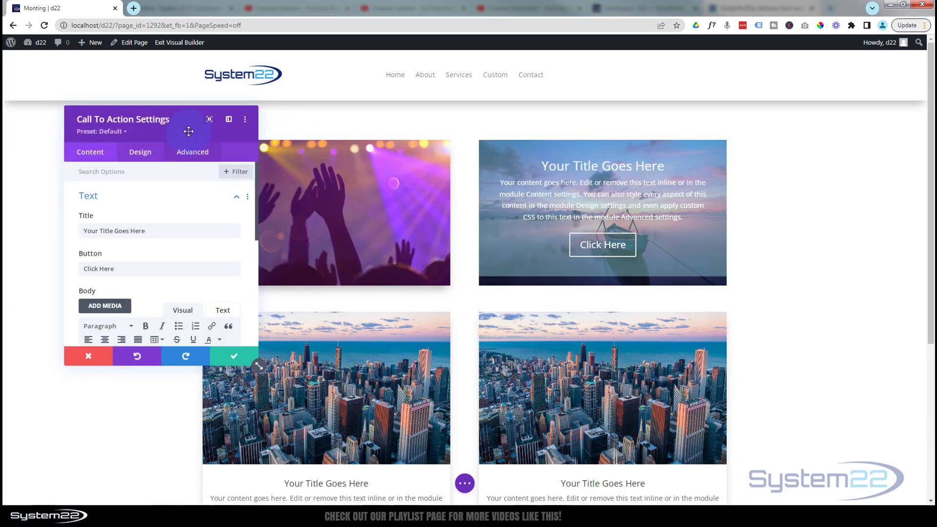
left_click_drag(221, 141, 399, 160)
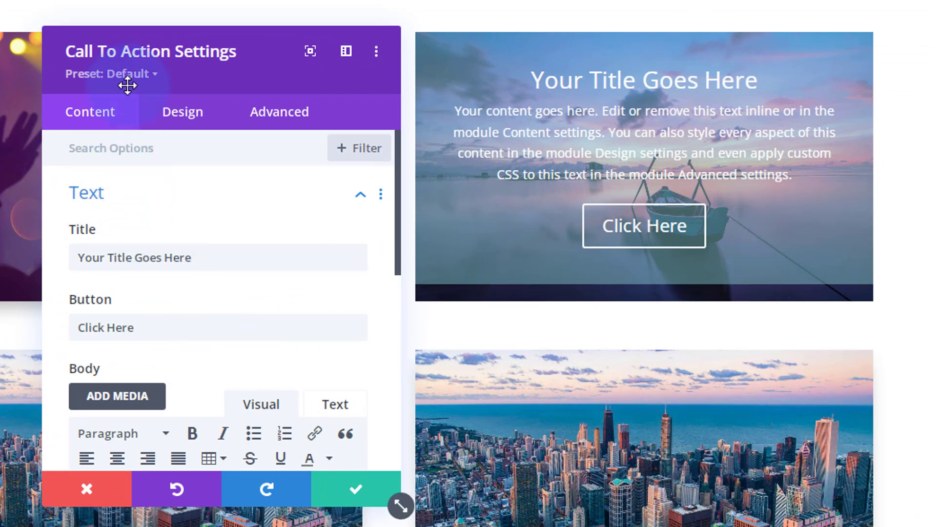
mouse_move(143, 229)
scroll(142, 234, "down", 8)
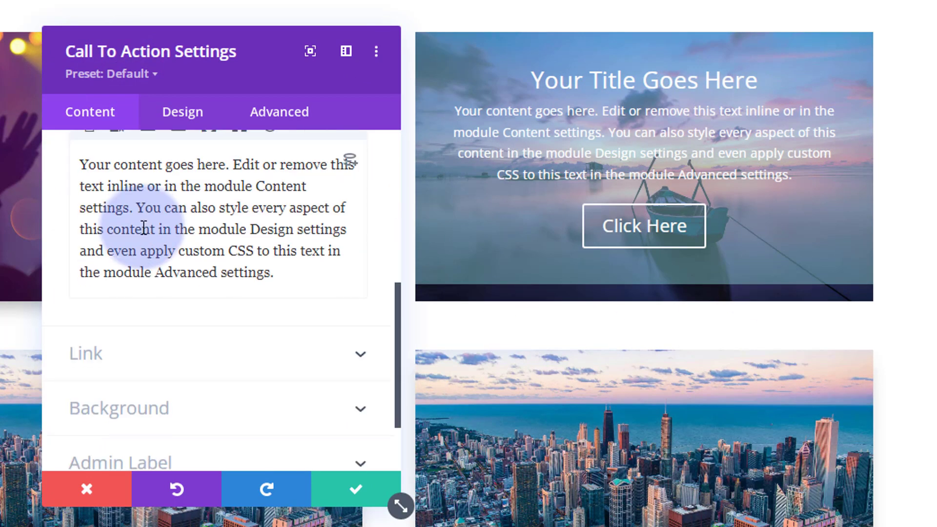
Step: Change the Call To Action background to fully opaque purple #8300e9
left_click(211, 329)
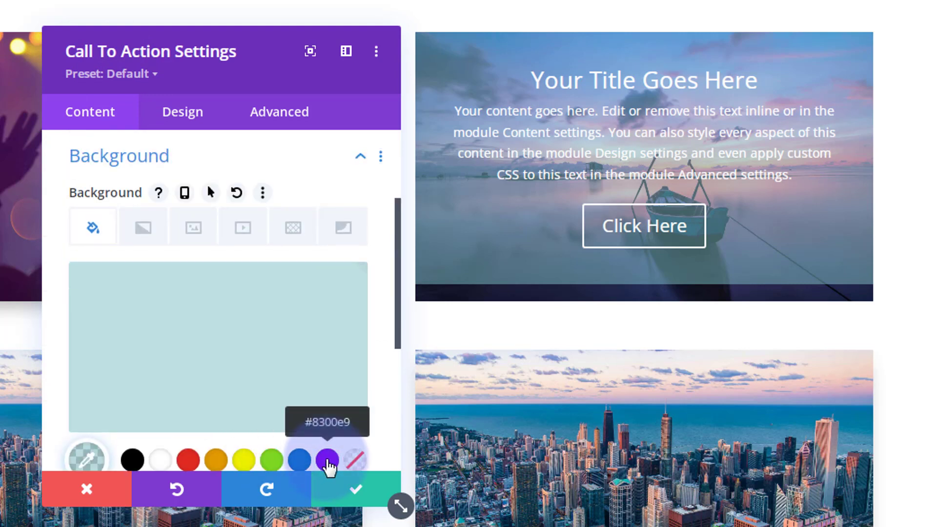
left_click(327, 460)
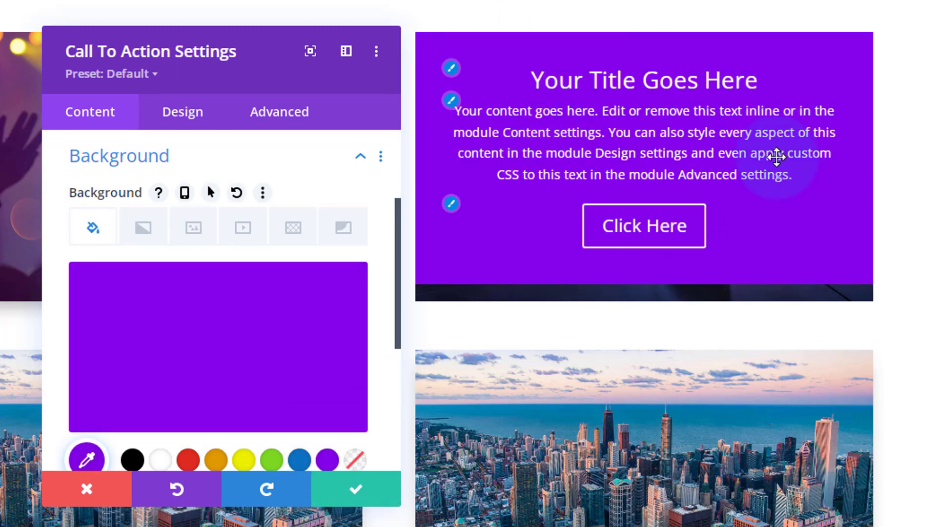
mouse_move(209, 351)
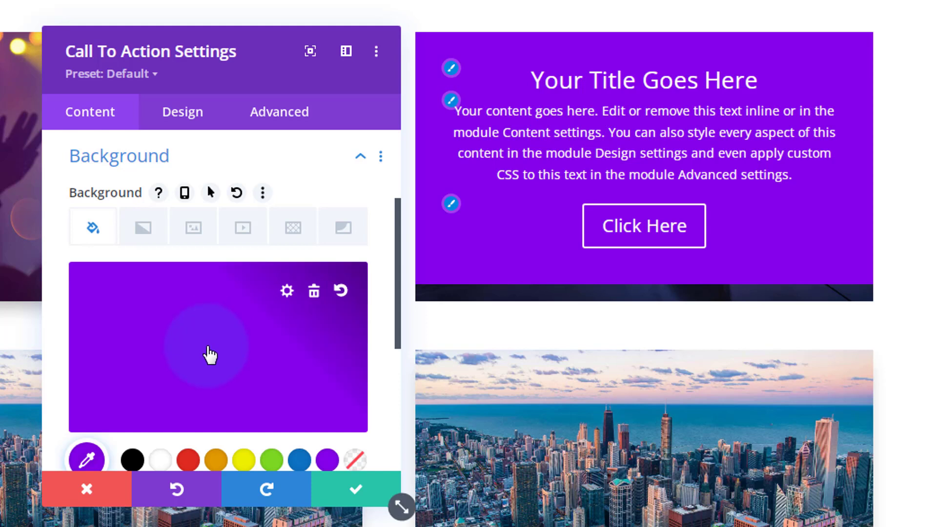
left_click(180, 359)
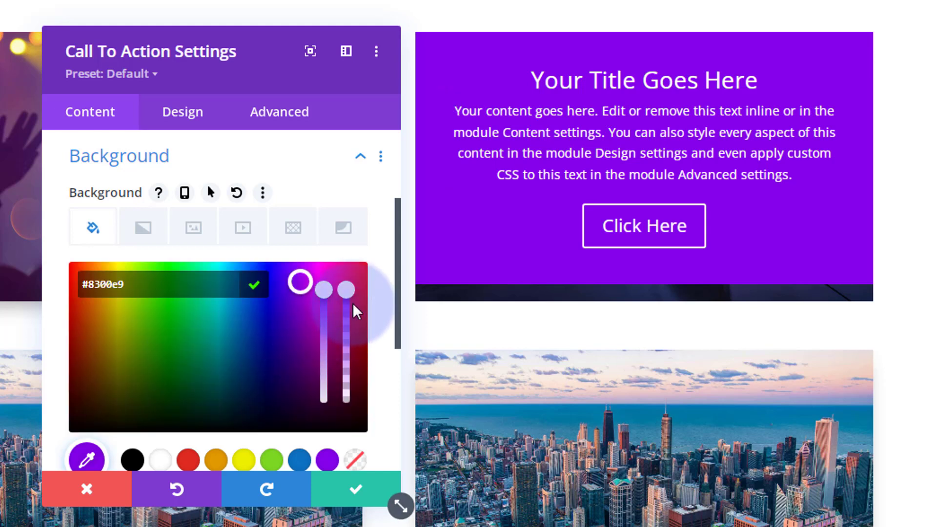
left_click_drag(347, 294, 346, 345)
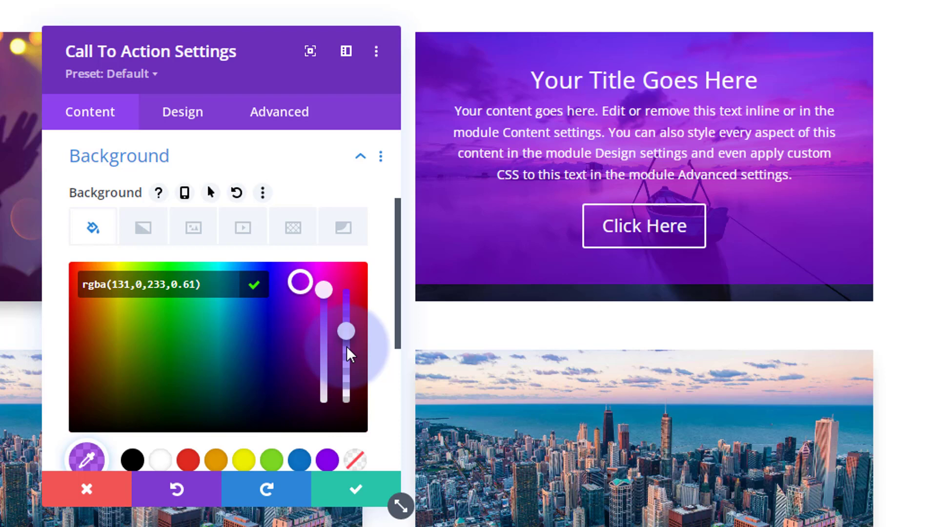
left_click_drag(346, 346, 345, 286)
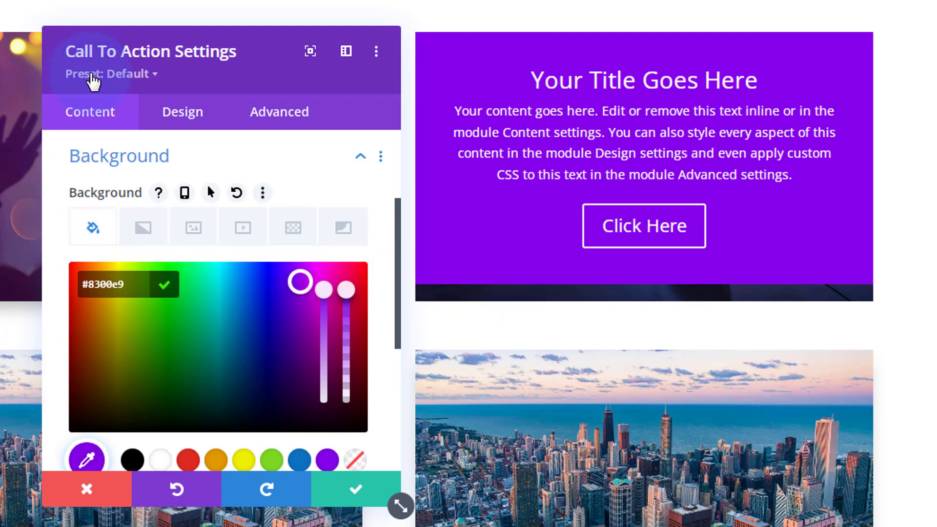
Step: Set the Call To Action's Sizing Height to 300px
left_click(195, 118)
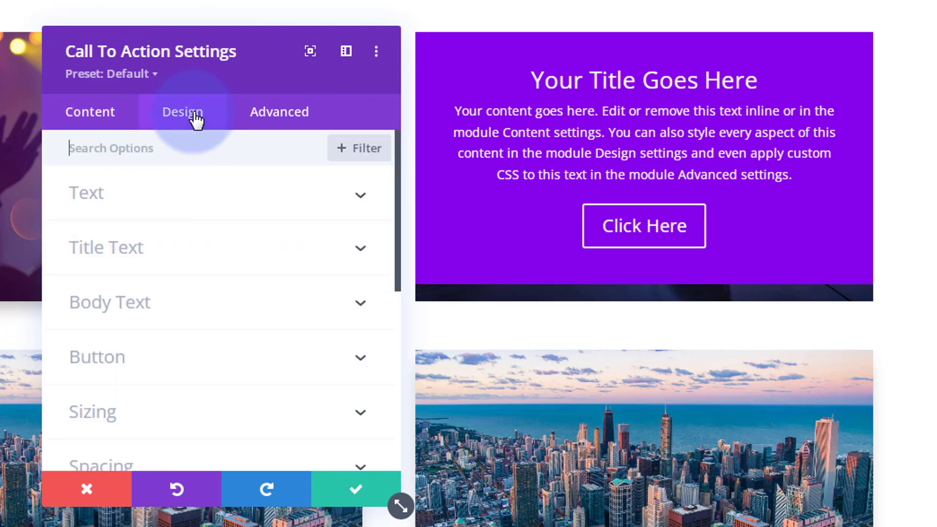
scroll(254, 281, "down", 4)
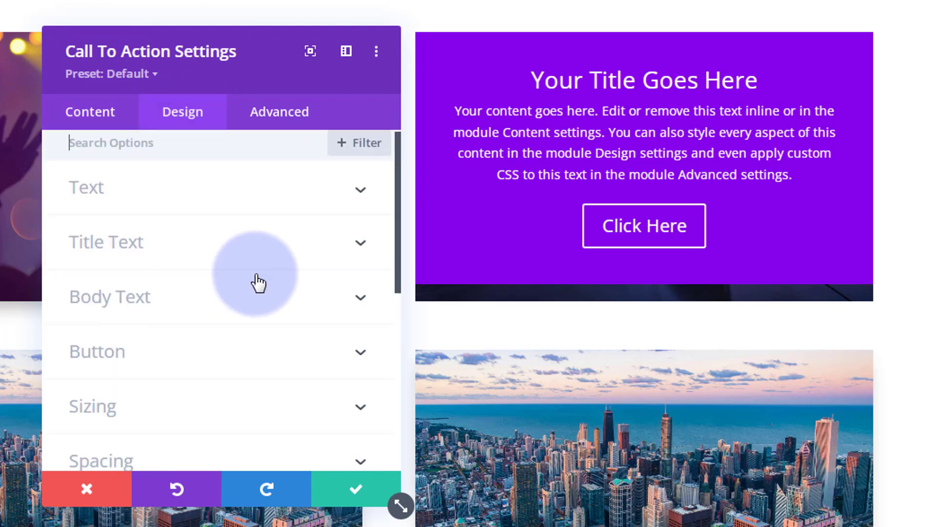
left_click(224, 236)
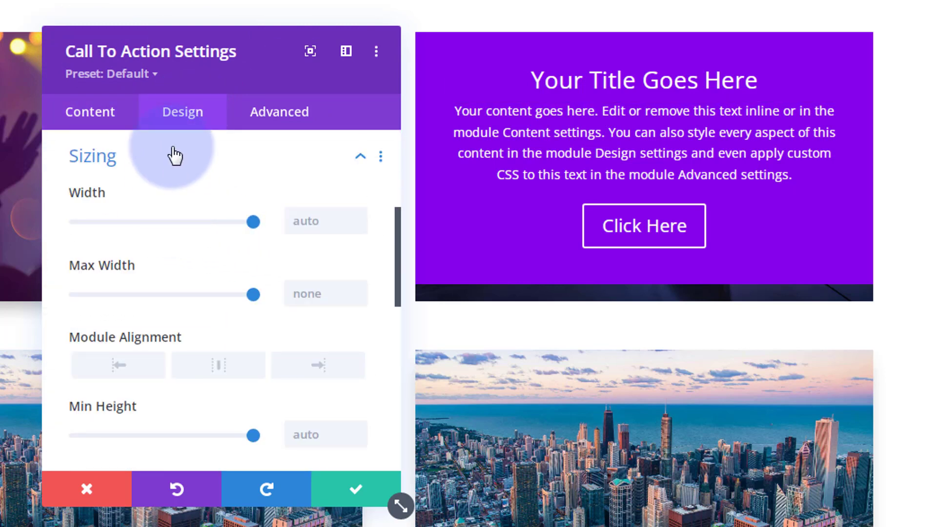
scroll(173, 237, "down", 4)
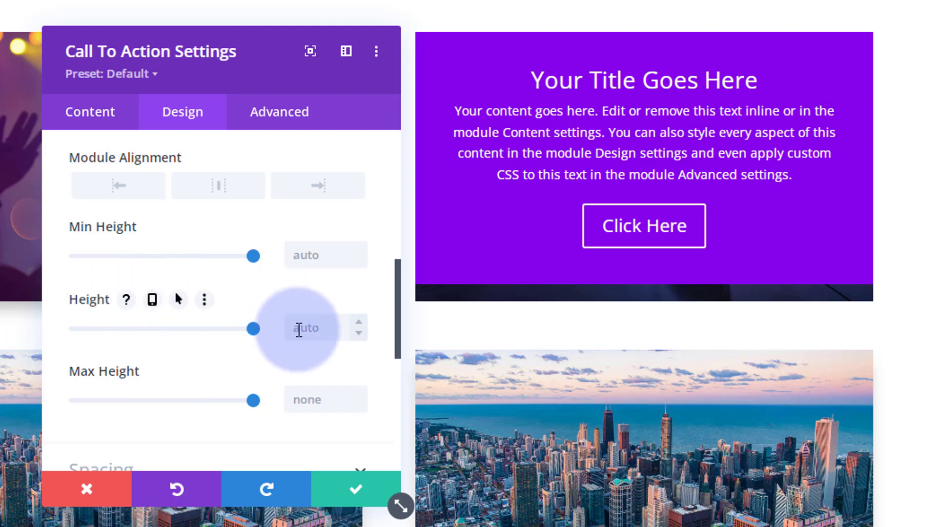
left_click(294, 328)
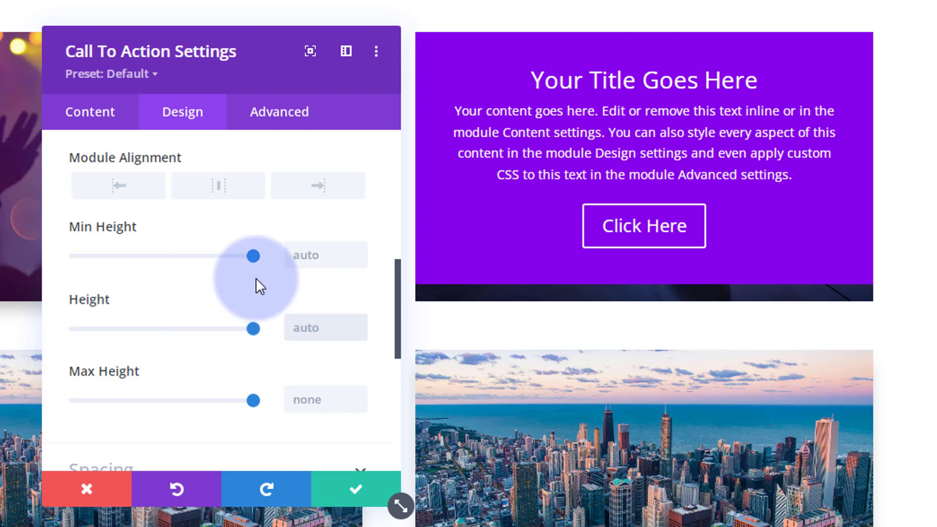
type("300px")
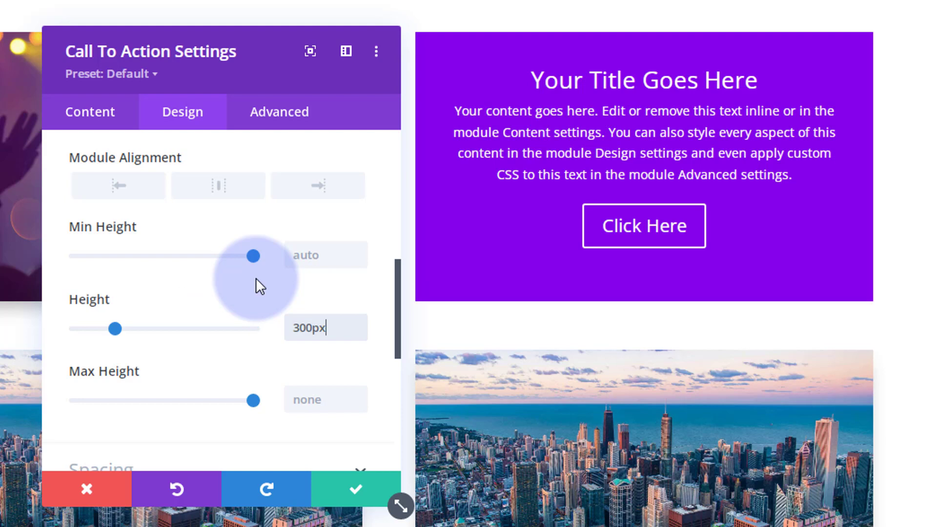
Step: Enable responsive height and give the tablet view a 350px height
mouse_move(102, 303)
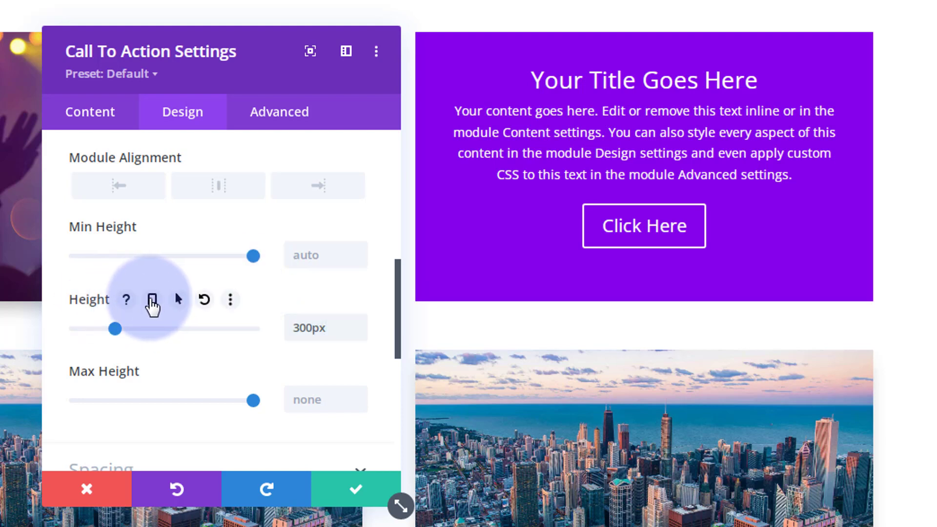
left_click(152, 302)
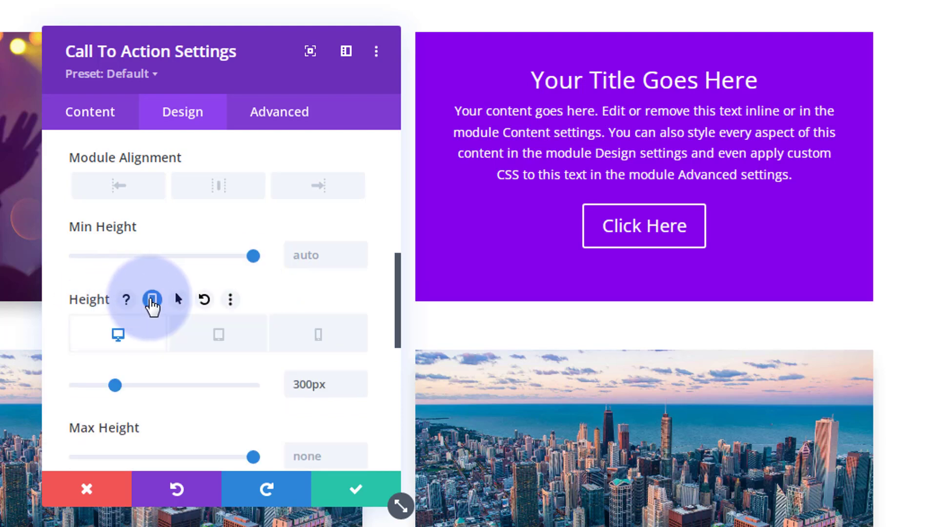
left_click(219, 342)
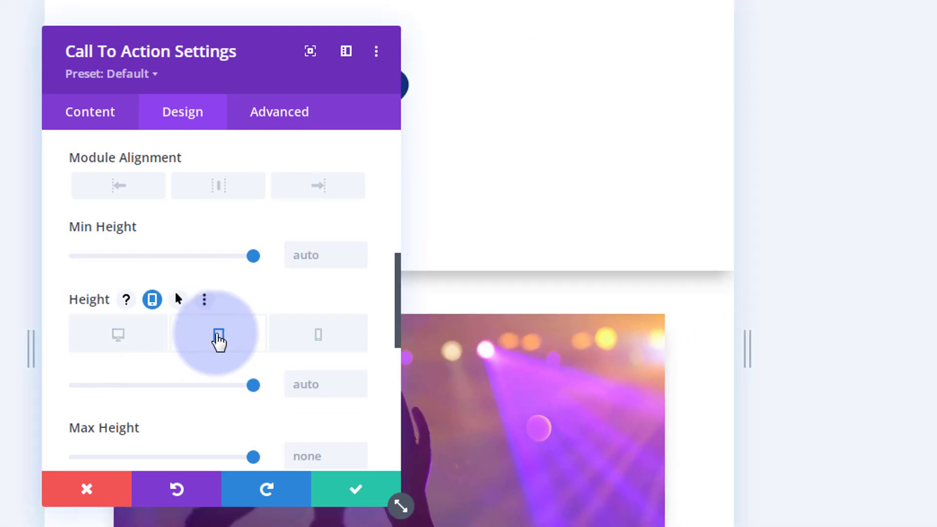
scroll(647, 429, "down", 5)
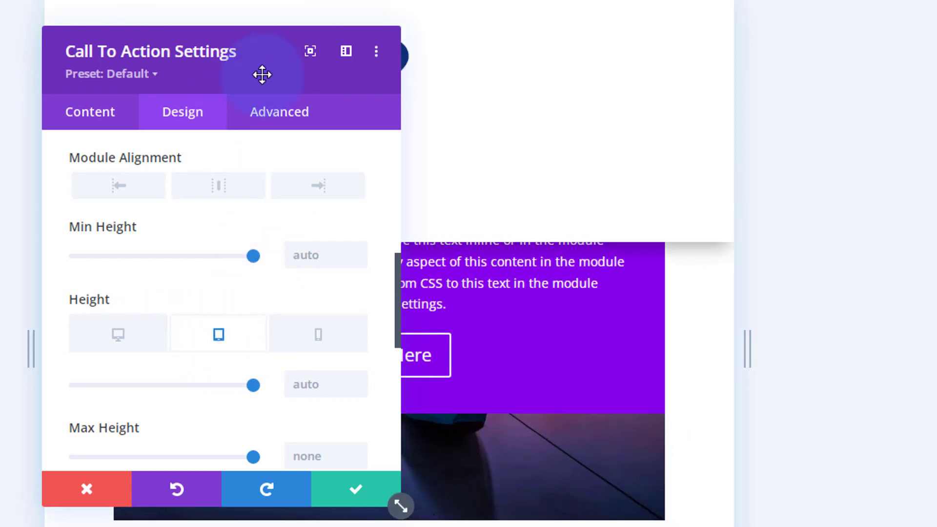
left_click_drag(261, 75, 132, 80)
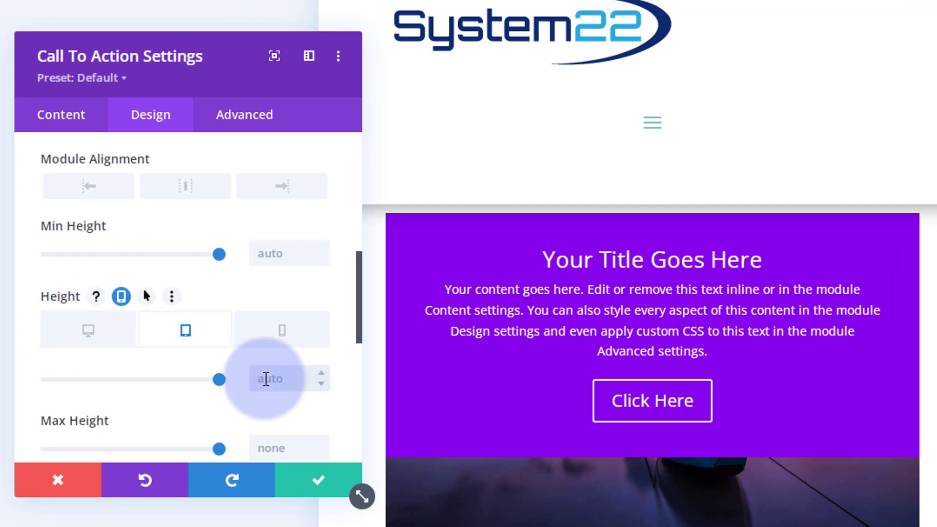
type("350px")
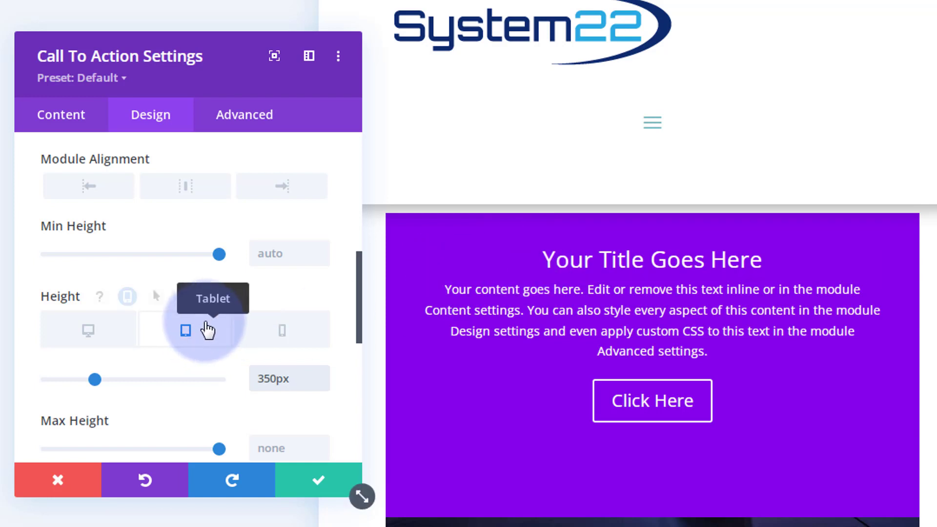
scroll(209, 326, "up", 2)
scroll(205, 322, "up", 3)
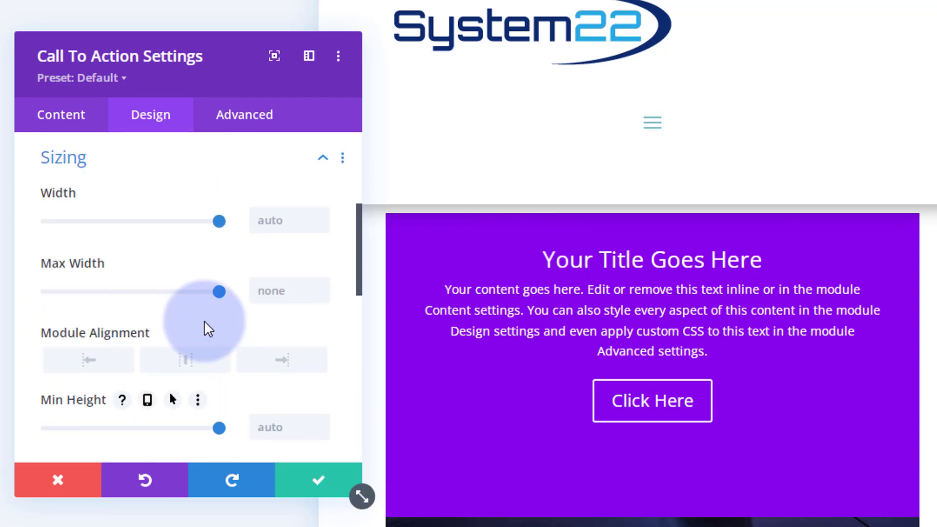
Step: Enable per-device padding for the Call To Action under Design > Spacing
left_click(167, 246)
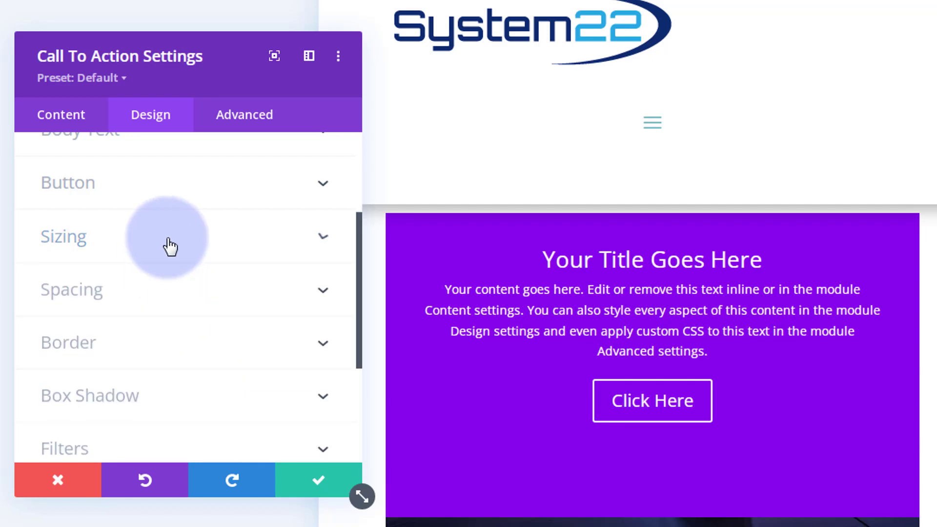
left_click(169, 303)
left_click(49, 315)
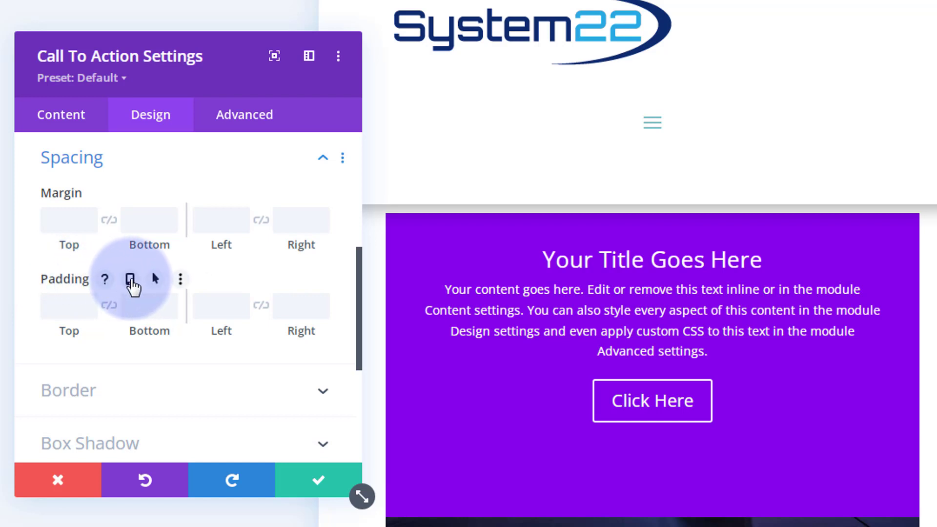
left_click(131, 280)
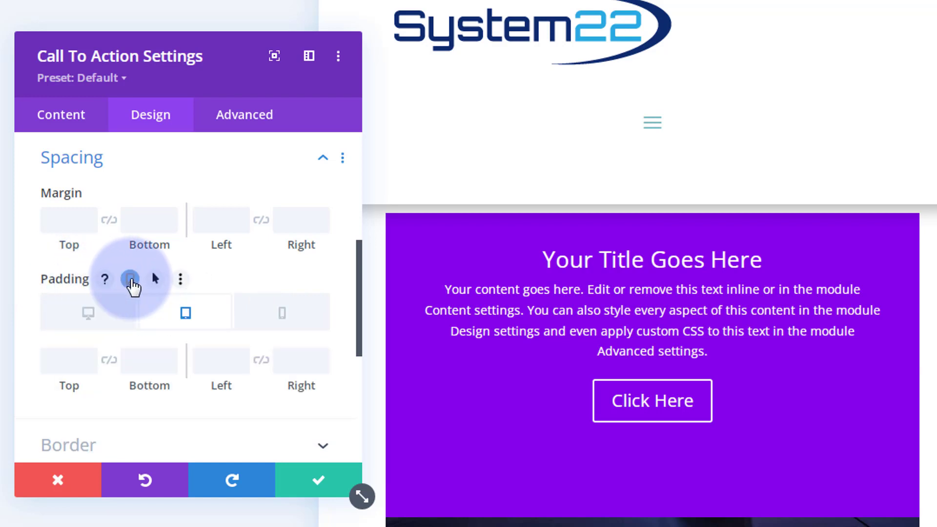
left_click(186, 316)
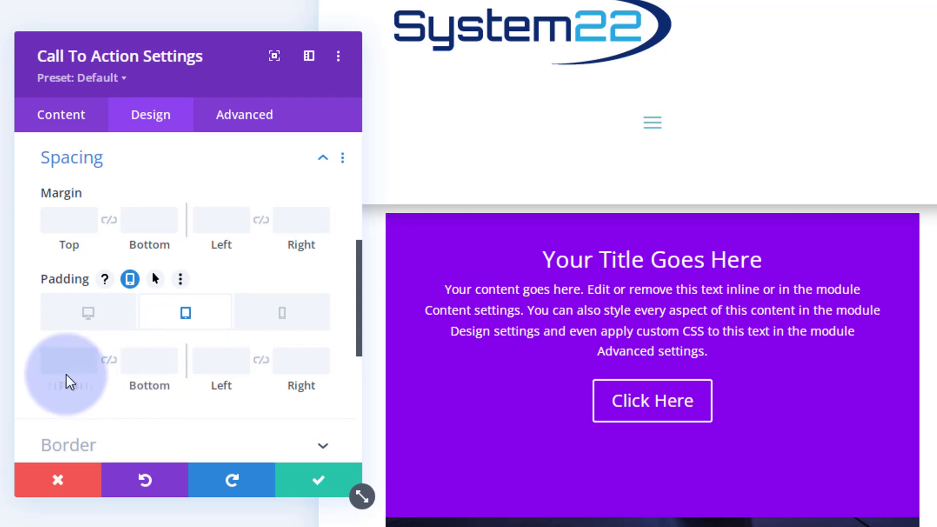
Step: Set the tablet padding to 100px top and 600px bottom
left_click(62, 360)
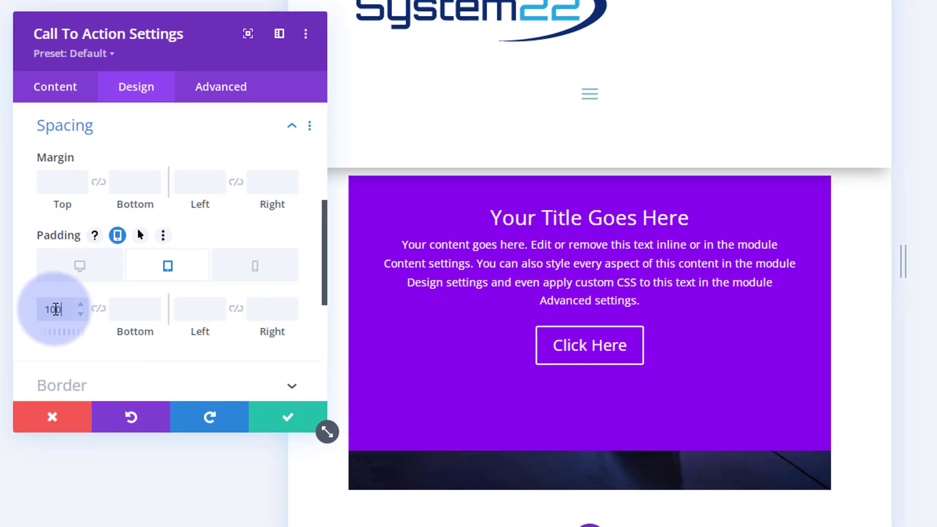
type("100")
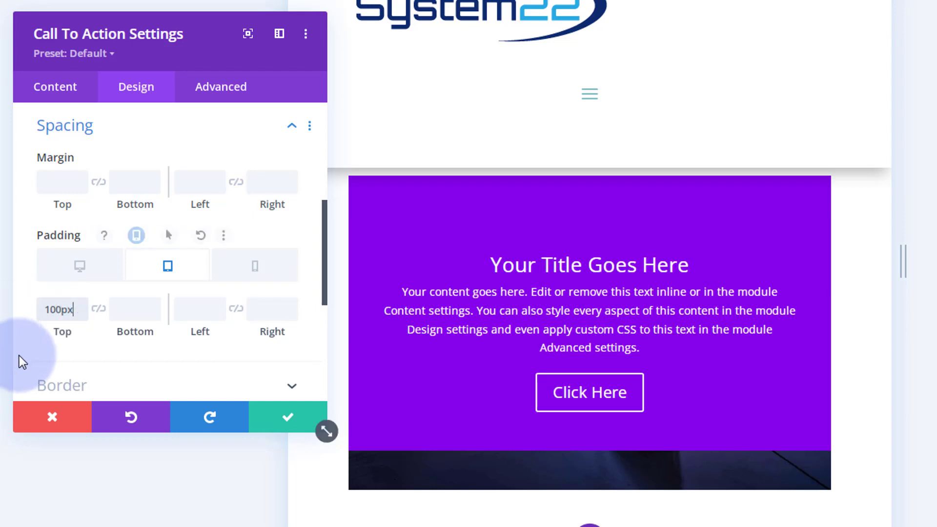
left_click(124, 335)
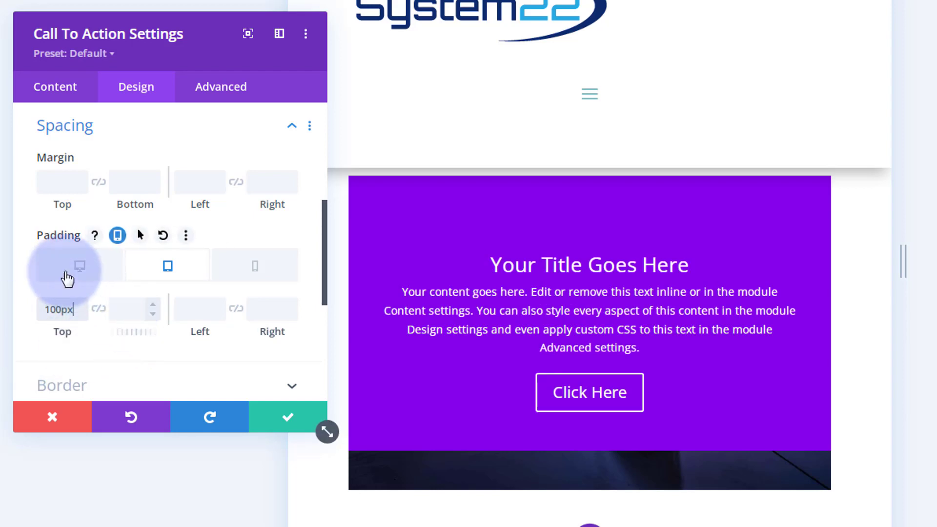
left_click(121, 312)
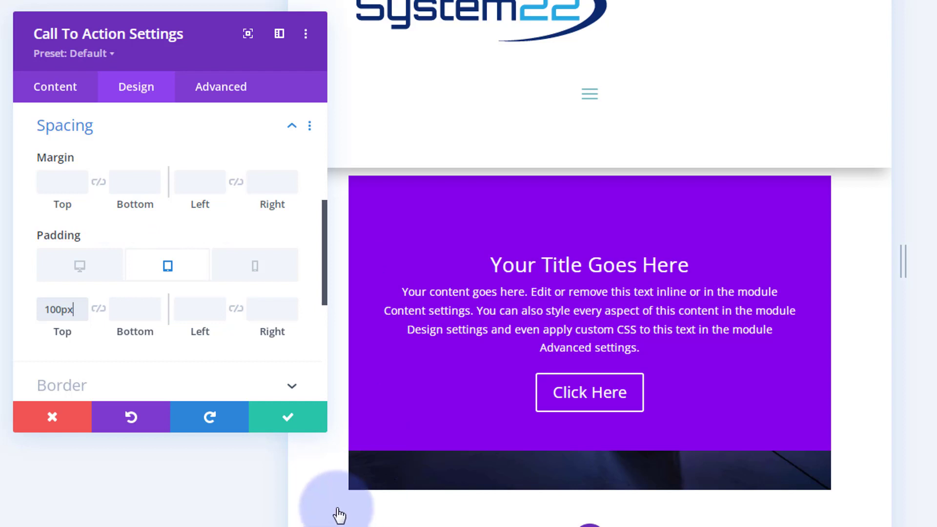
mouse_move(279, 465)
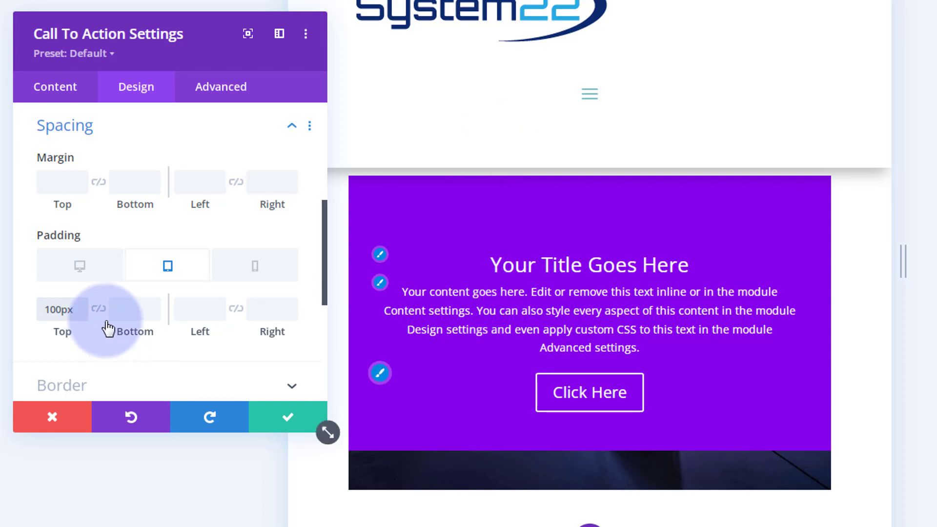
left_click(124, 308)
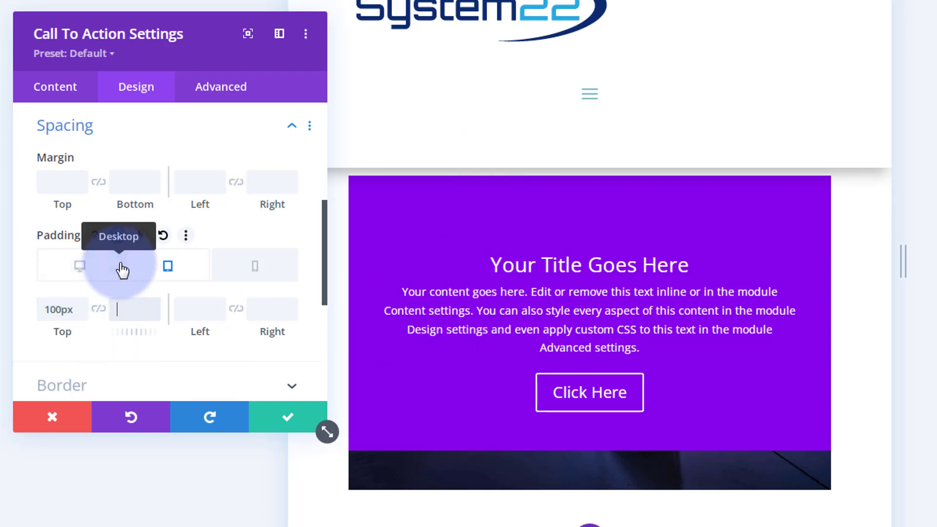
type("600px")
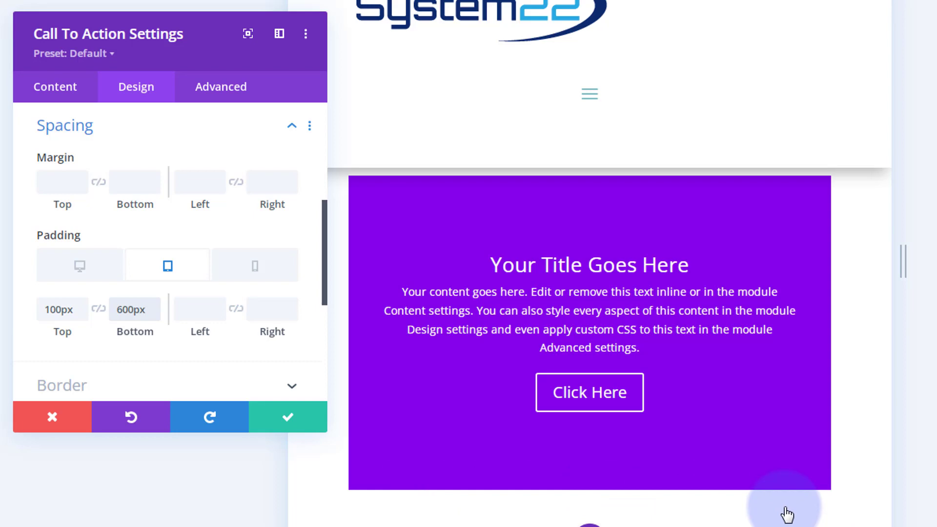
left_click(80, 275)
left_click(126, 304)
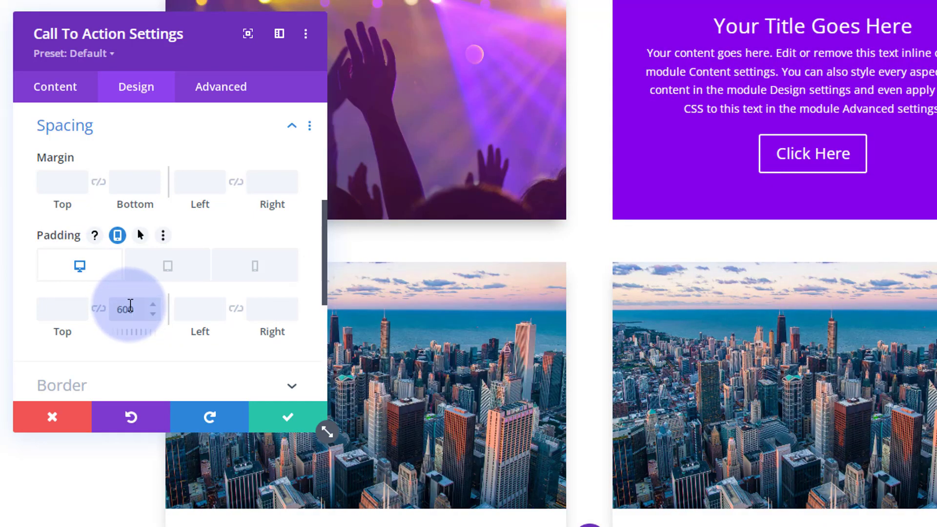
Step: Set the phone top padding to 30px
left_click(262, 269)
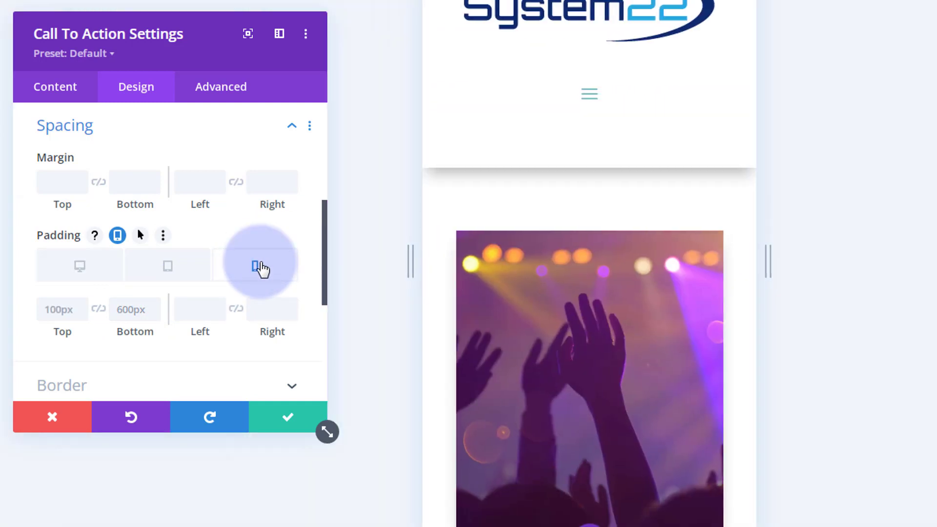
scroll(488, 317, "down", 2)
scroll(488, 316, "down", 5)
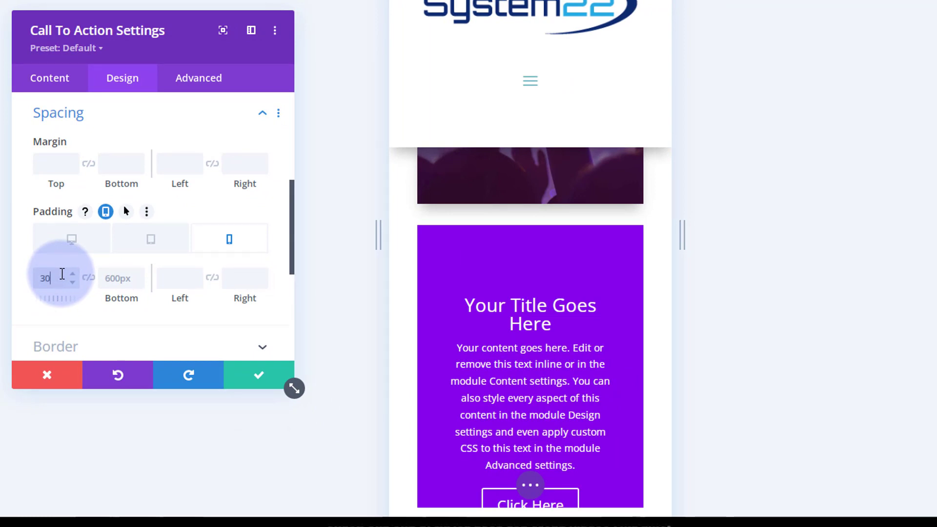
type("px")
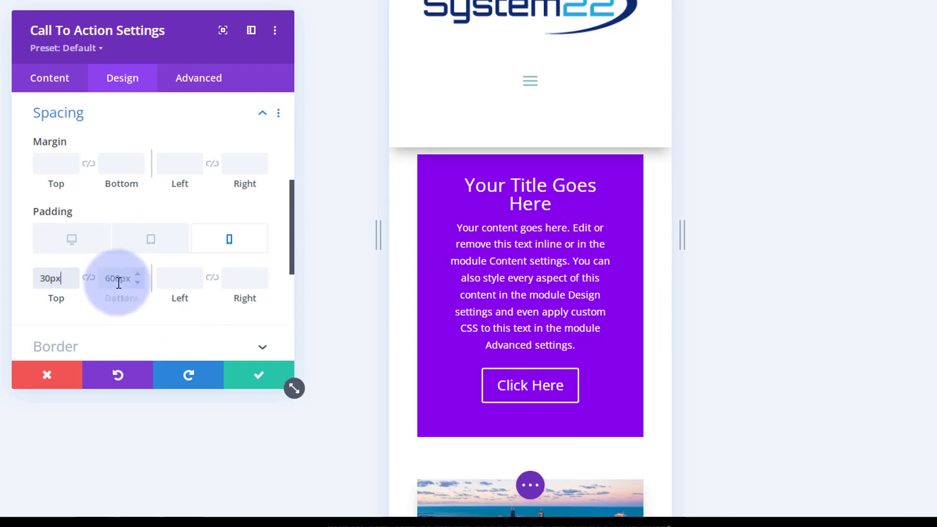
Step: Review tablet and desktop padding, leaving desktop top empty with 600px bottom
left_click(149, 241)
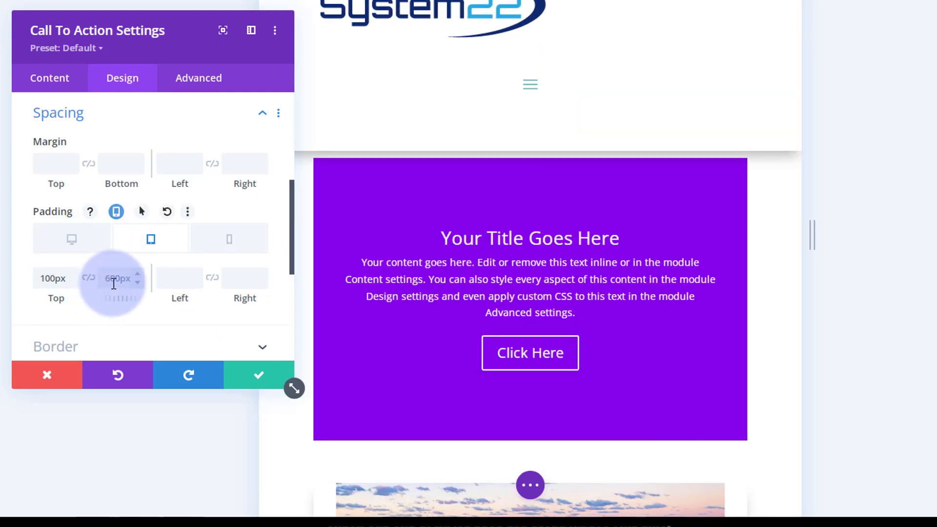
left_click(76, 244)
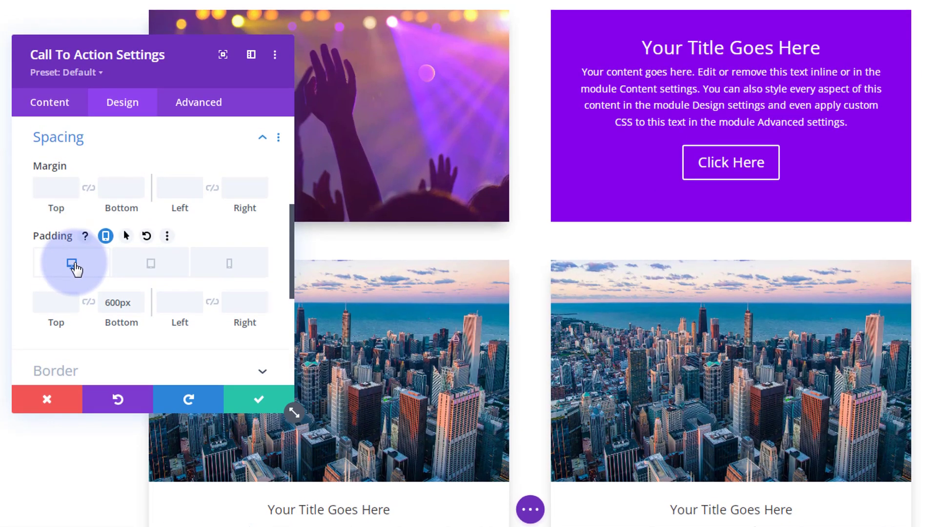
left_click(108, 276)
left_click(49, 302)
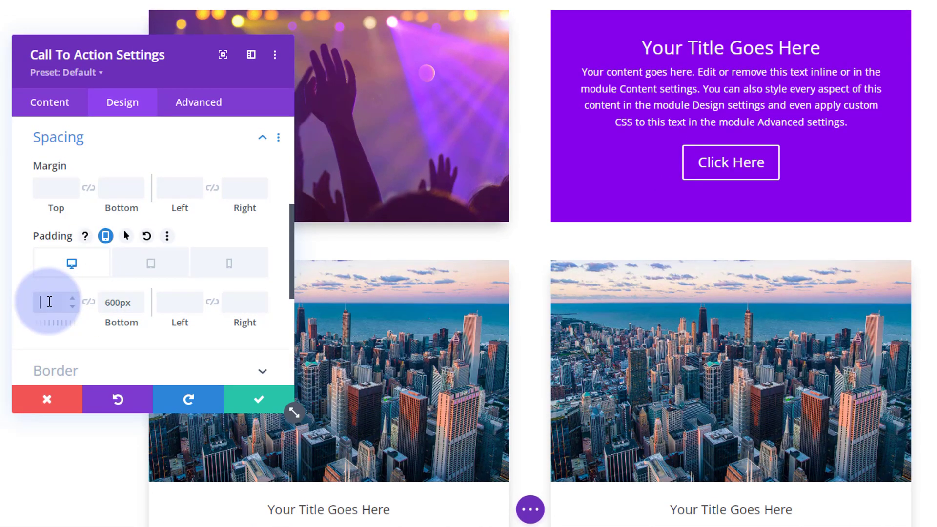
left_click(60, 332)
left_click_drag(60, 330, 62, 325)
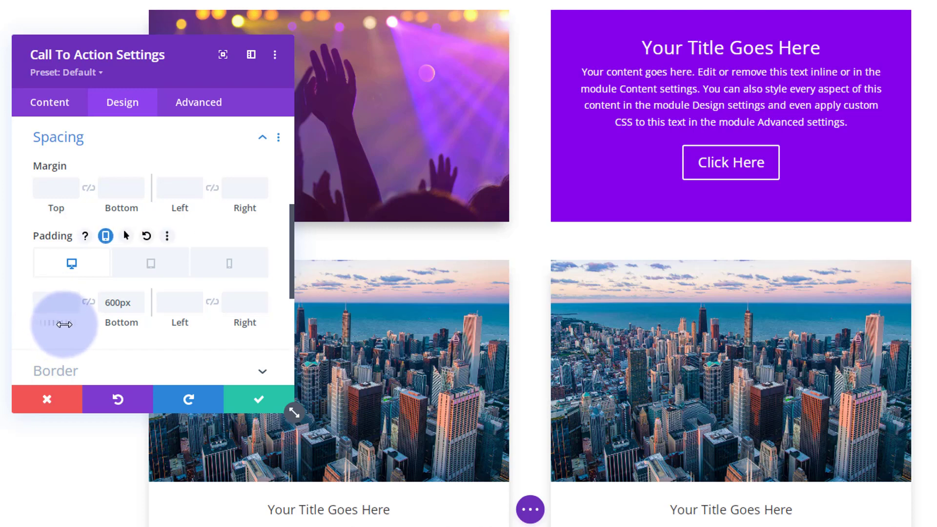
left_click(57, 110)
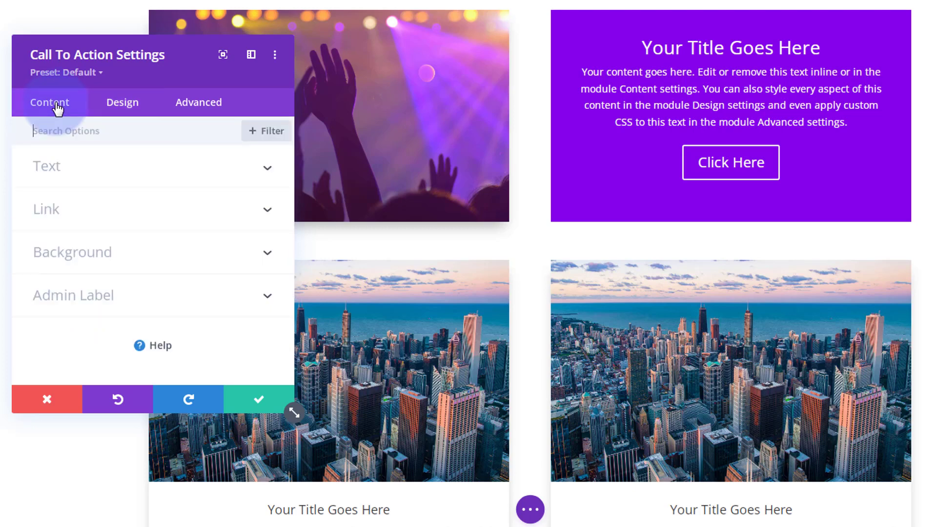
Step: Enable hover background options and drag the normal background colour's opacity to 0
left_click(128, 264)
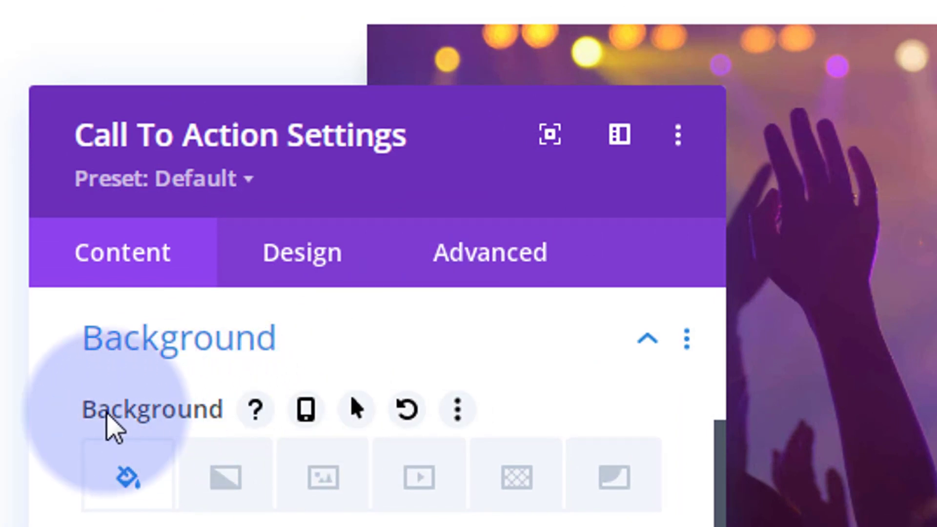
left_click(358, 411)
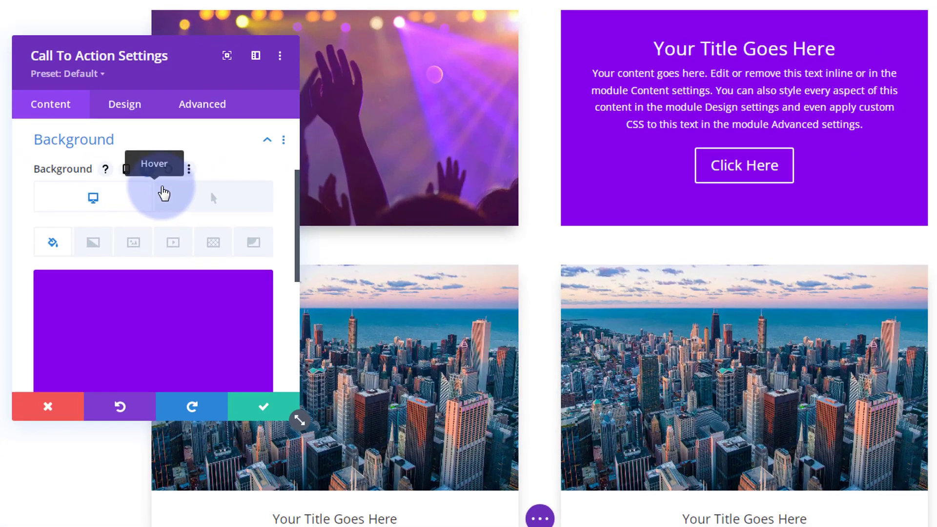
scroll(164, 193, "down", 2)
scroll(163, 189, "up", 3)
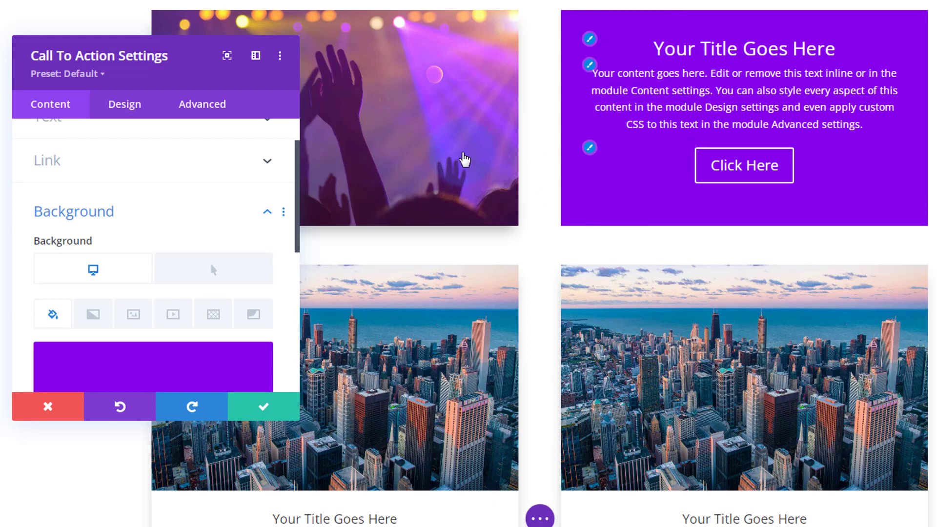
scroll(159, 239, "down", 3)
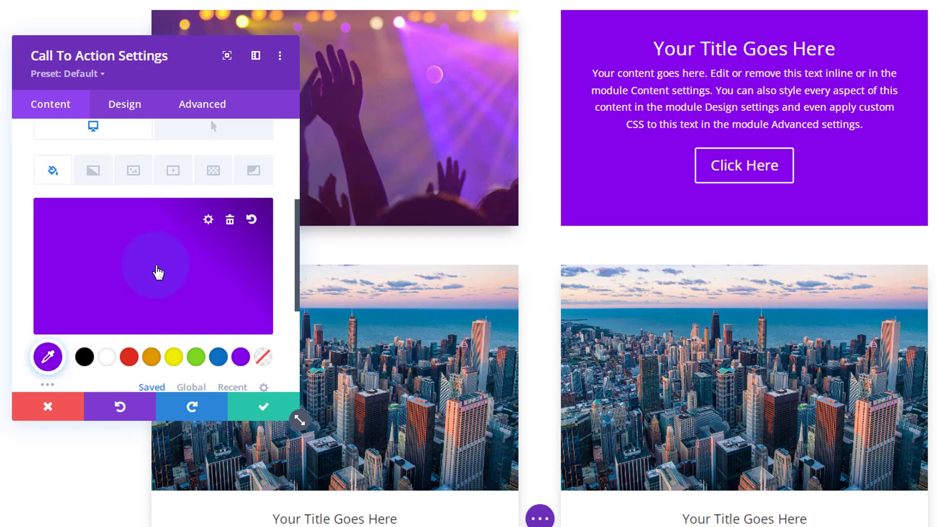
left_click(154, 272)
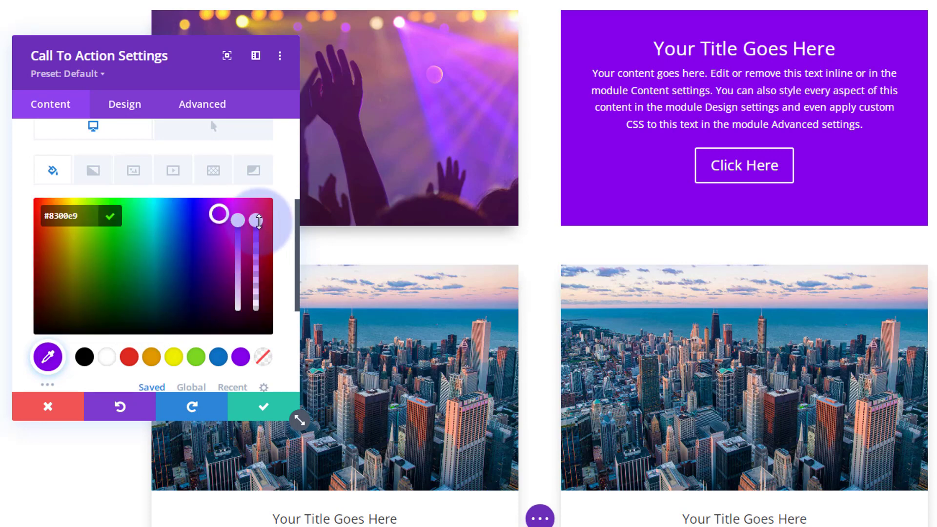
left_click_drag(258, 221, 257, 340)
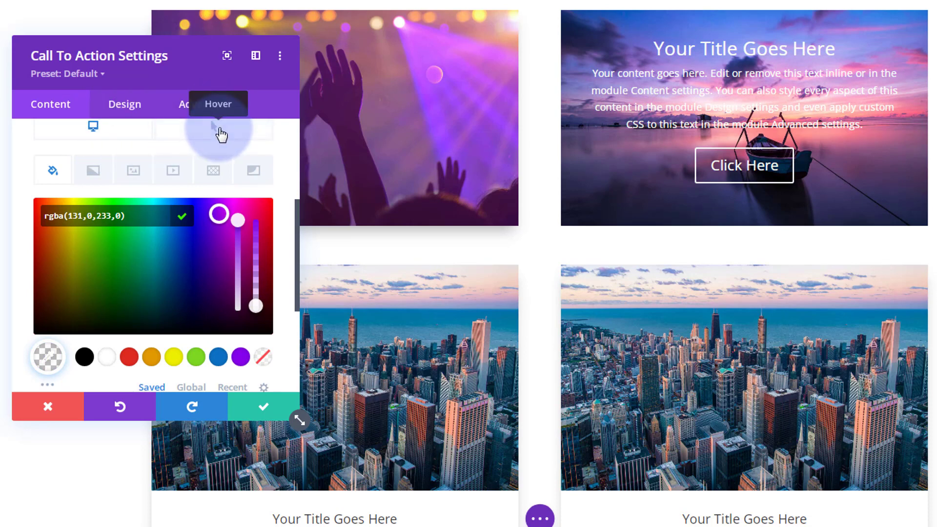
Step: Set the hover background colour to purple #8300e9
left_click(220, 134)
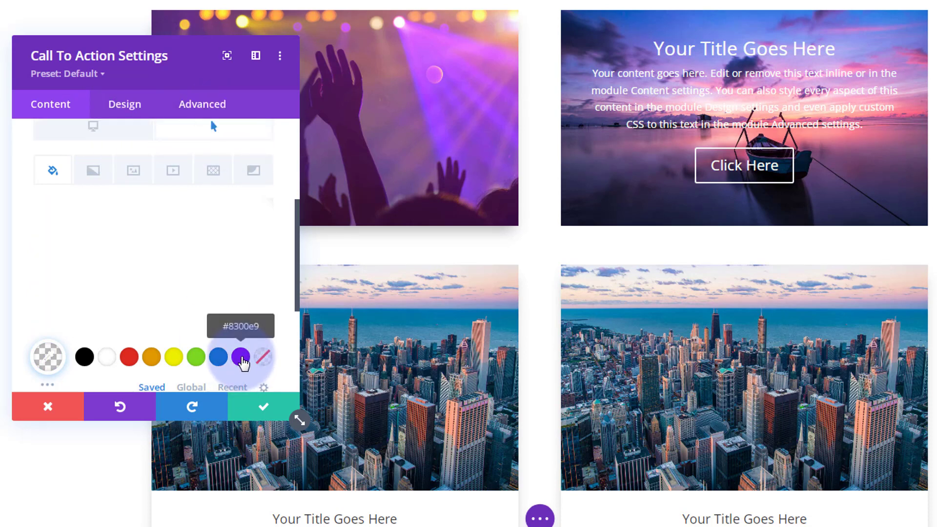
left_click(241, 357)
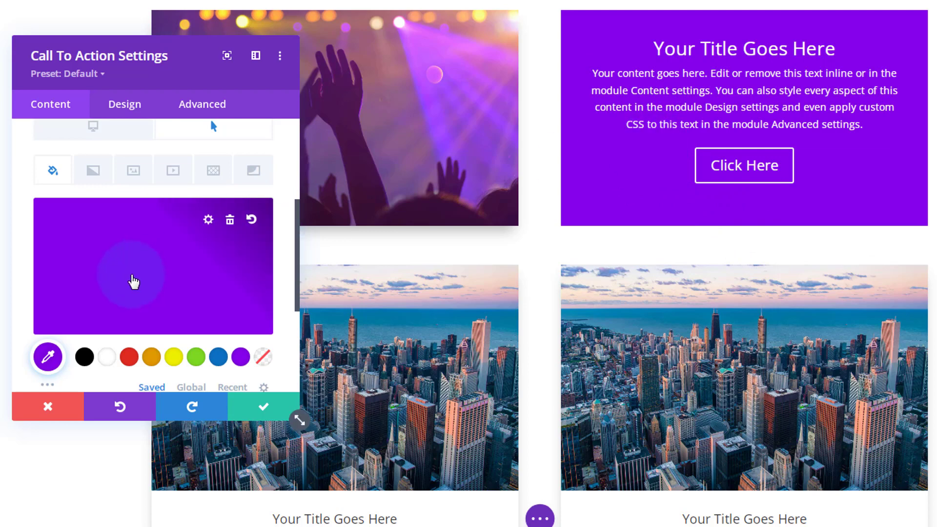
scroll(117, 309, "up", 3)
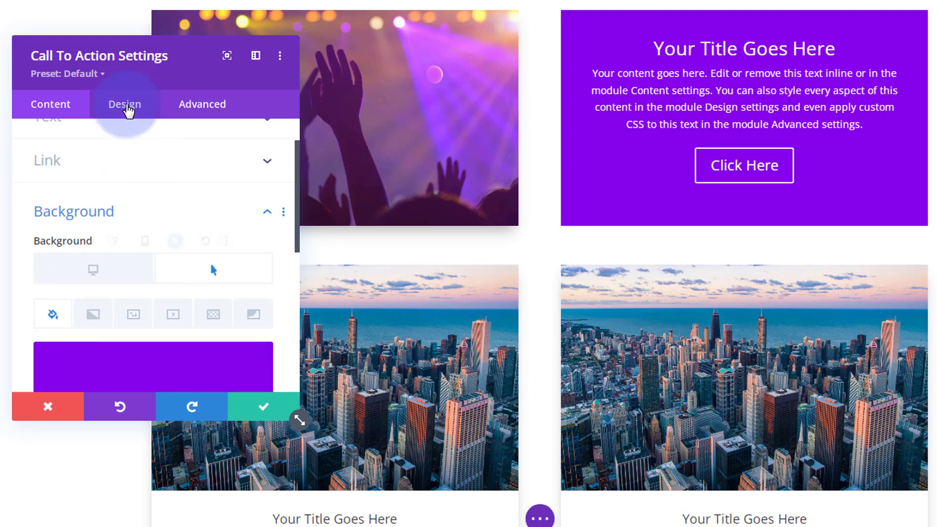
Step: Give the Call To Action a -350px top margin under Design > Spacing
left_click(125, 105)
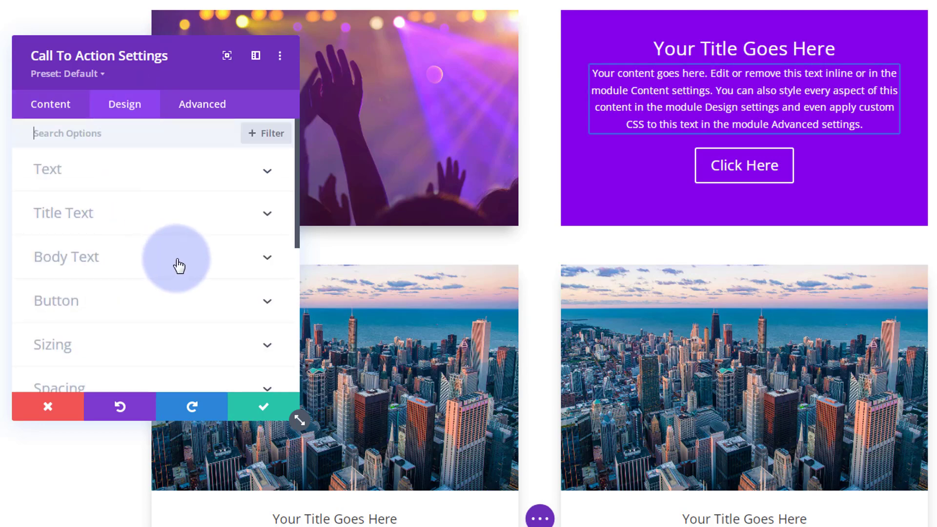
scroll(180, 266, "down", 2)
scroll(179, 266, "down", 3)
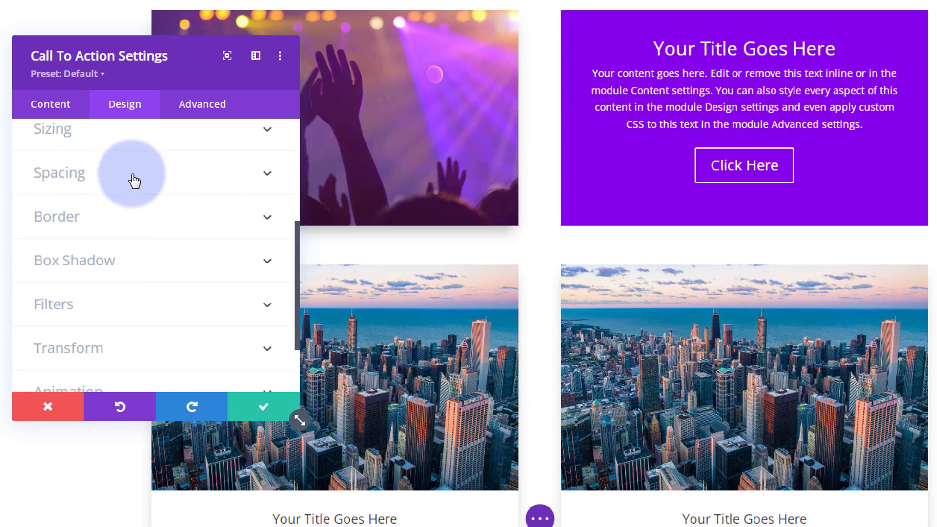
left_click(133, 182)
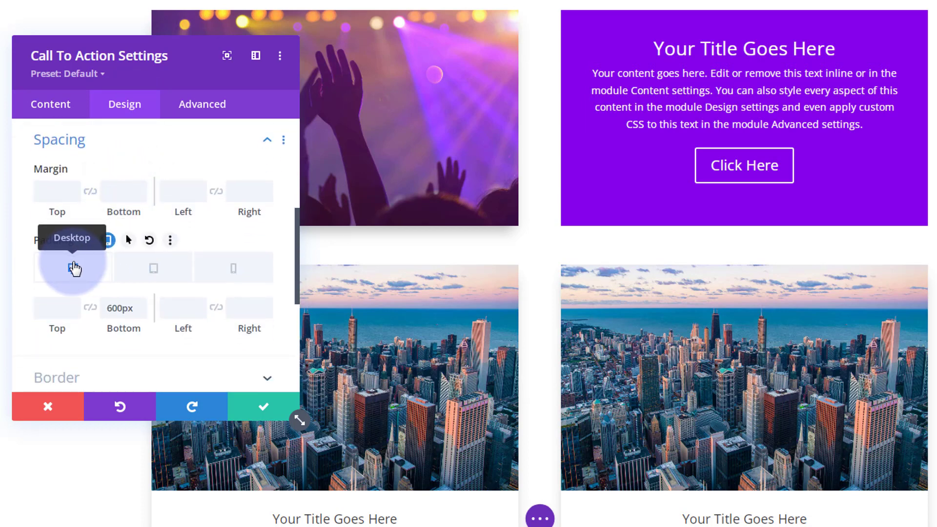
left_click(53, 306)
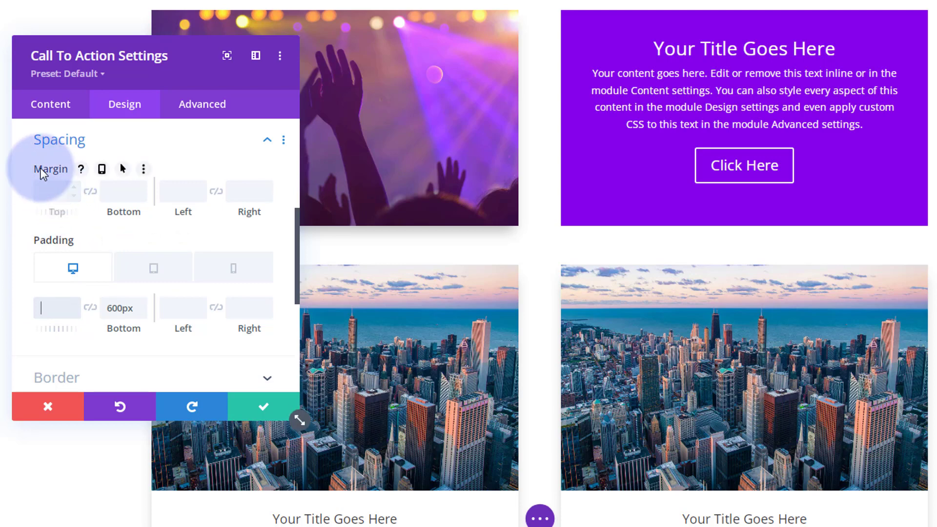
left_click(51, 195)
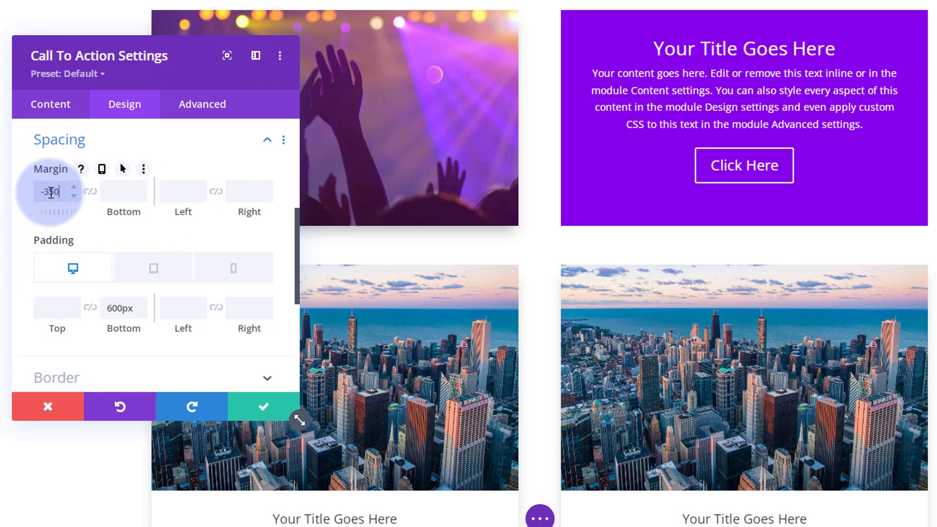
Step: Enable hover margin options and set the hover top margin to 0px
left_click(123, 169)
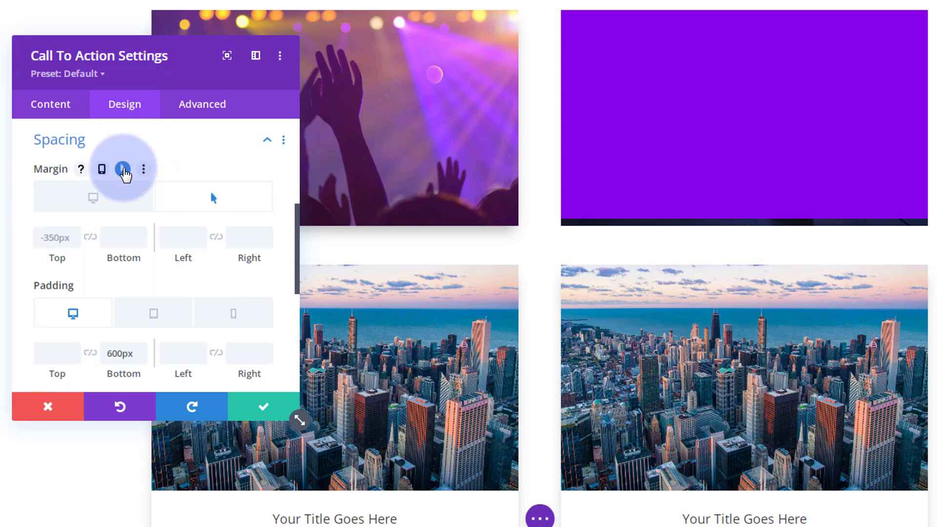
left_click(209, 201)
left_click(48, 239)
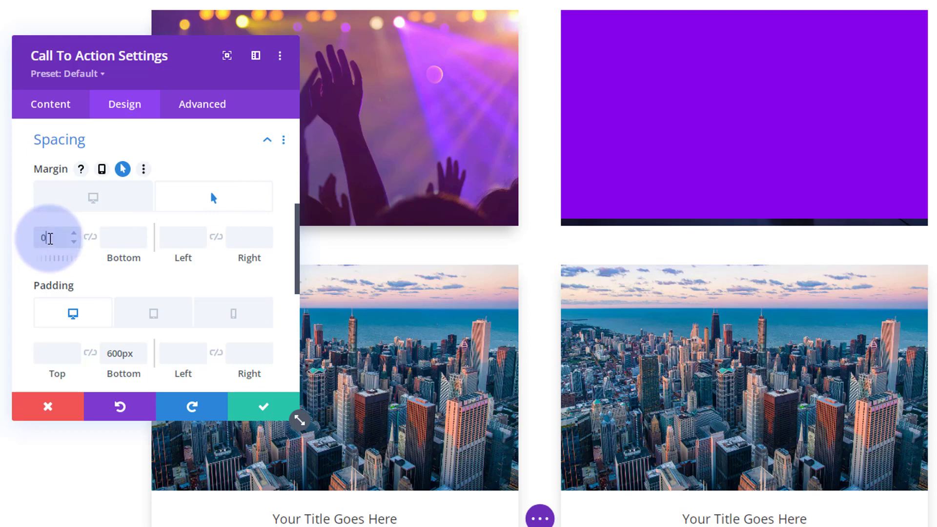
type("0")
left_click(65, 219)
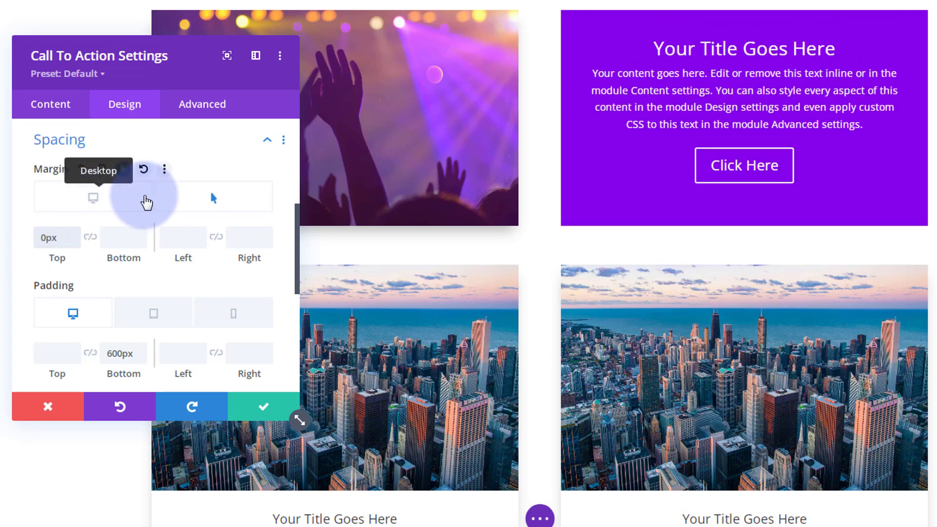
Step: Compare the desktop -350px and hover 0px top margin states
left_click(207, 198)
left_click(105, 200)
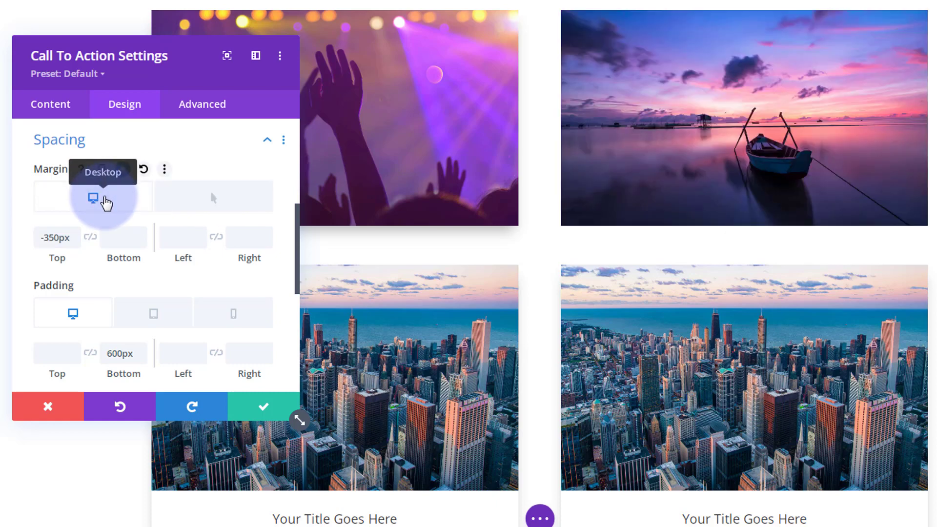
left_click(213, 203)
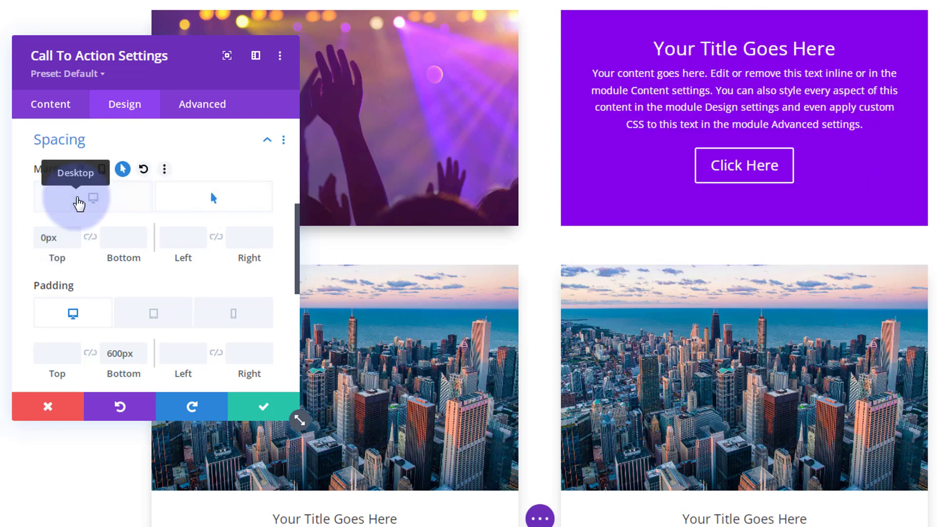
left_click(78, 204)
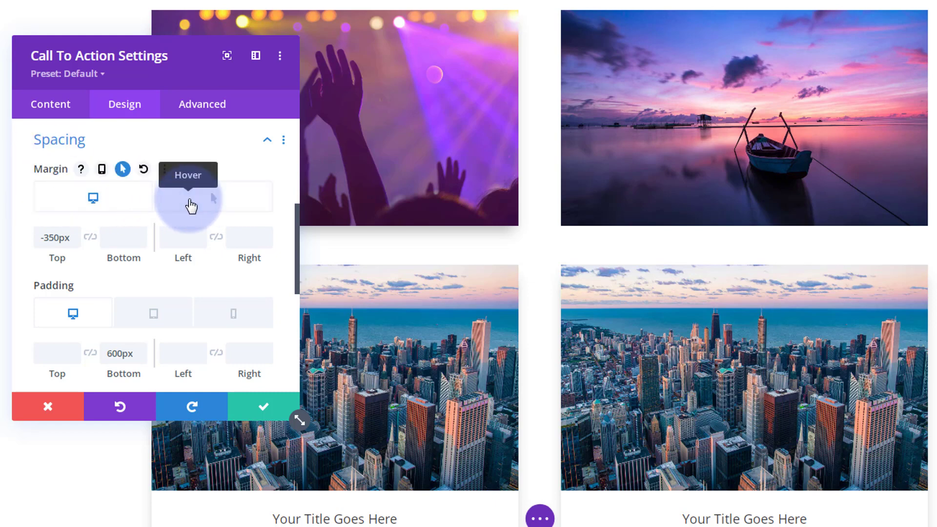
left_click(191, 205)
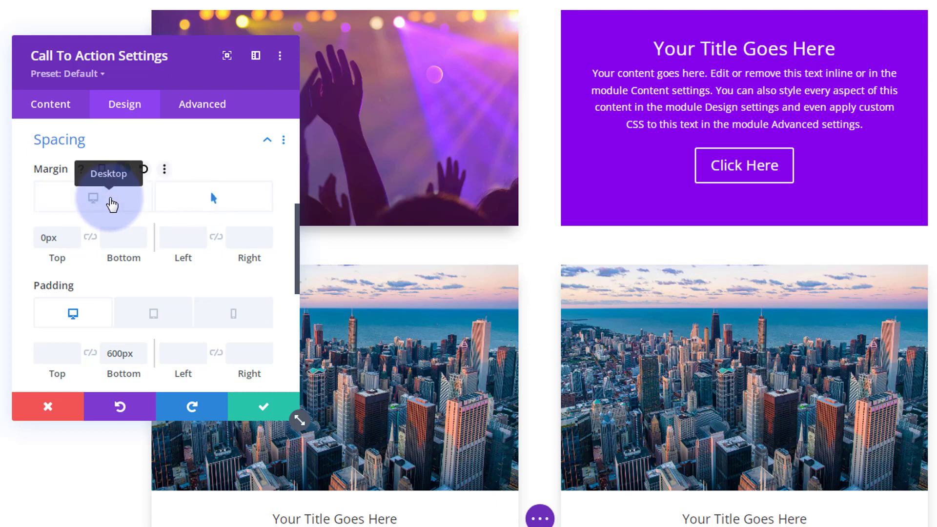
left_click(111, 200)
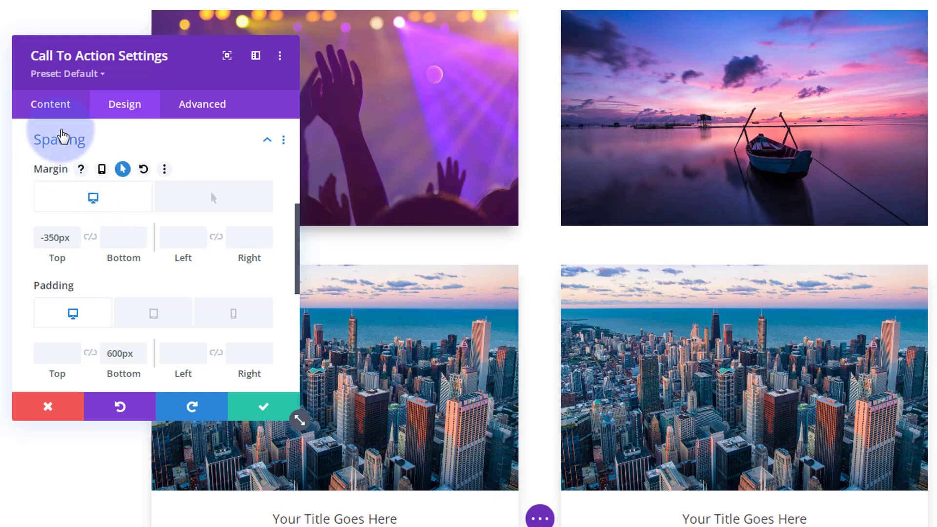
left_click(199, 112)
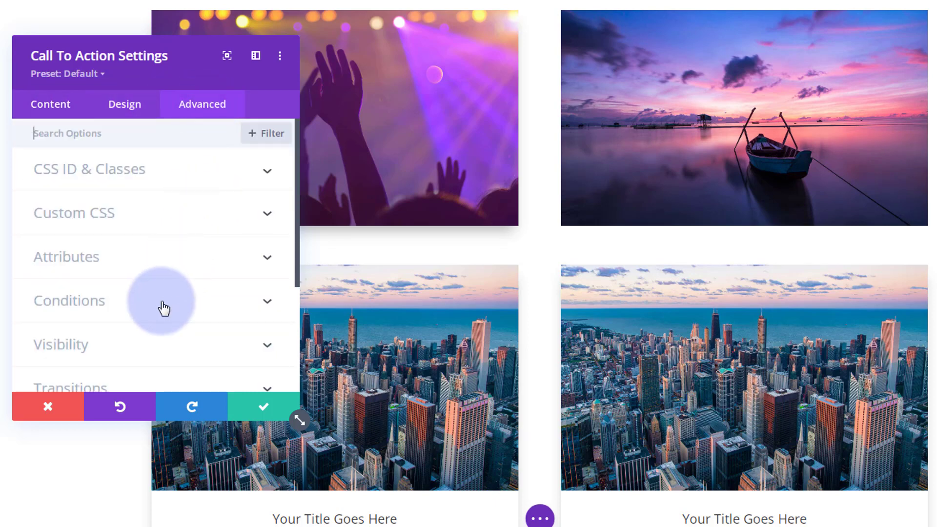
Step: Set the transition duration to 500ms and the speed curve to Ease-In-Out
scroll(166, 312, "down", 3)
left_click(113, 249)
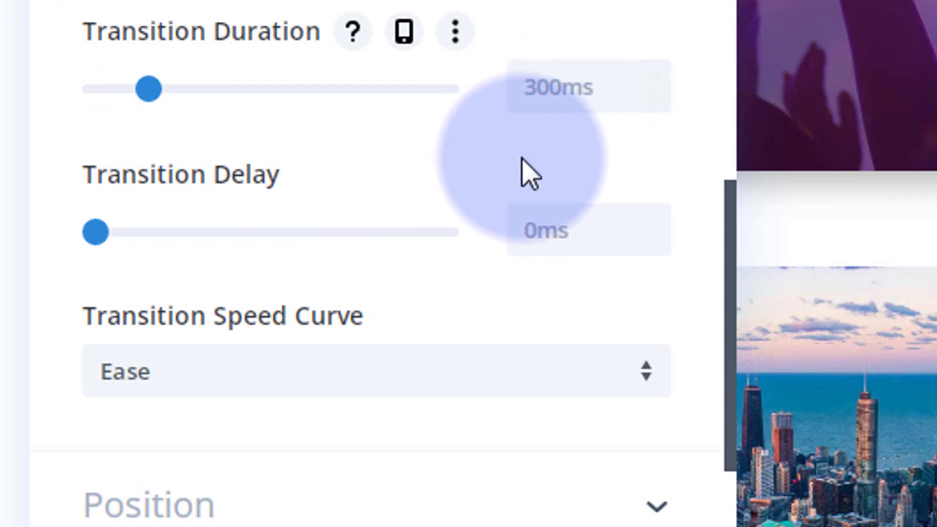
left_click(525, 86)
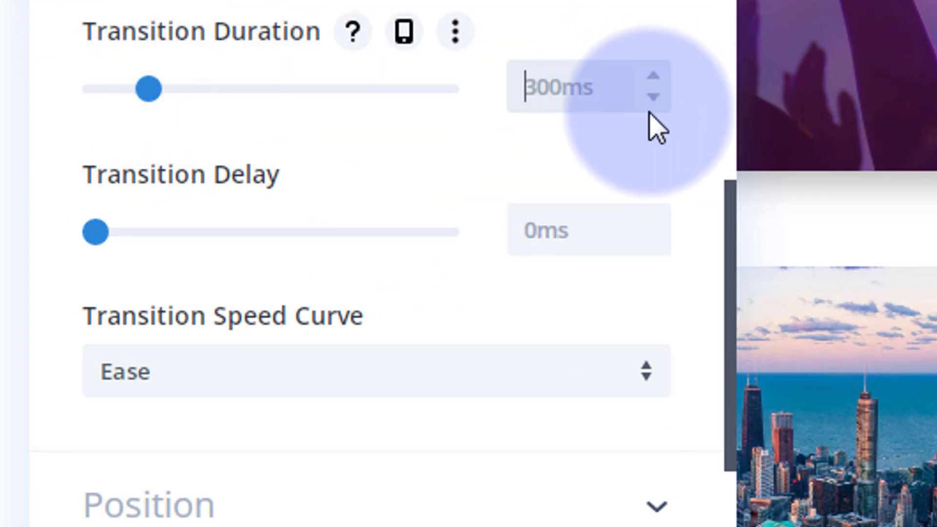
left_click_drag(151, 91, 188, 95)
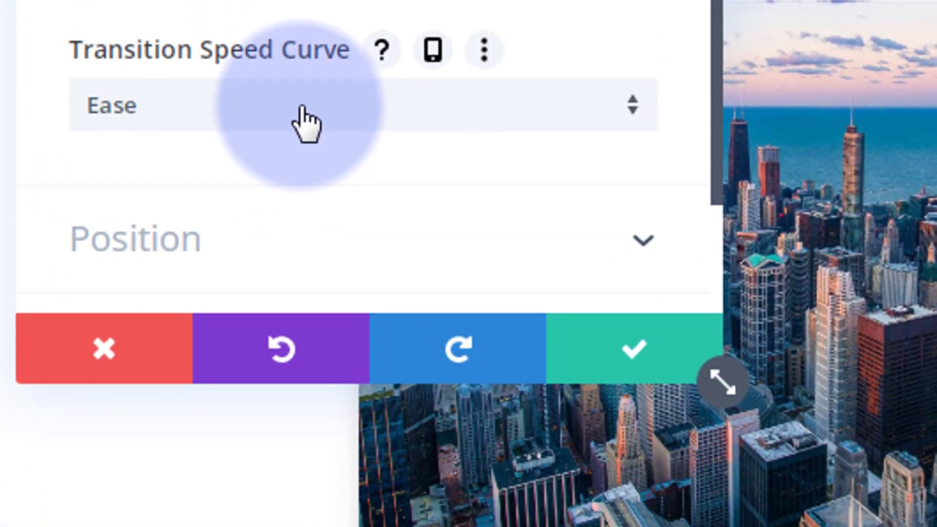
left_click(321, 386)
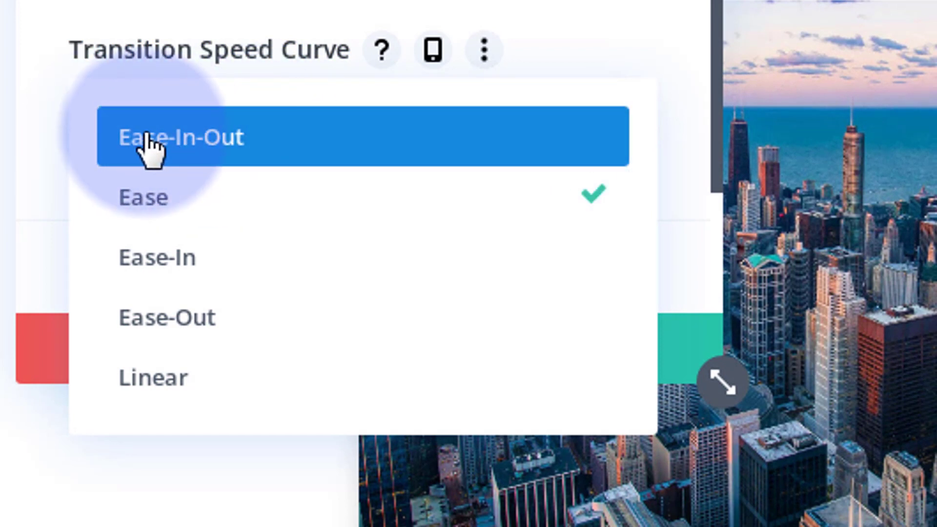
left_click(151, 146)
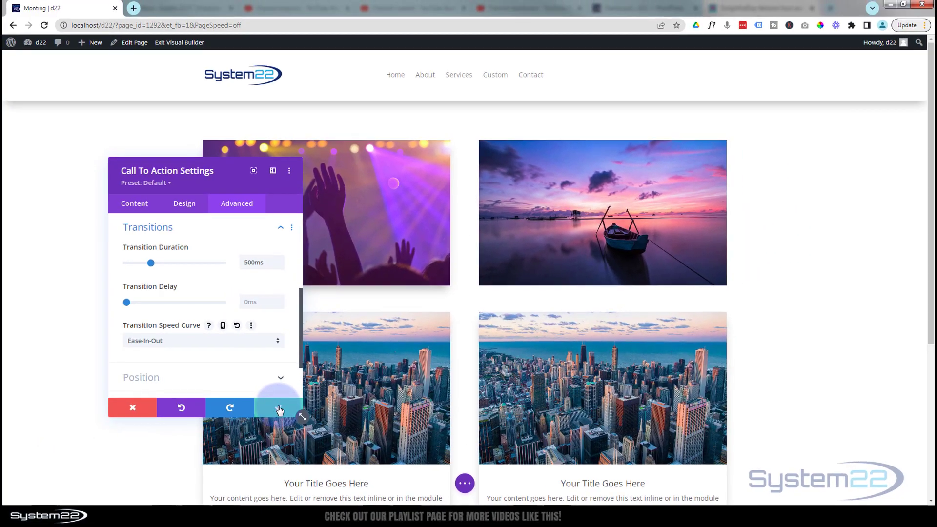
Step: Close the settings, save the page as a draft, and exit to the live page
left_click(279, 409)
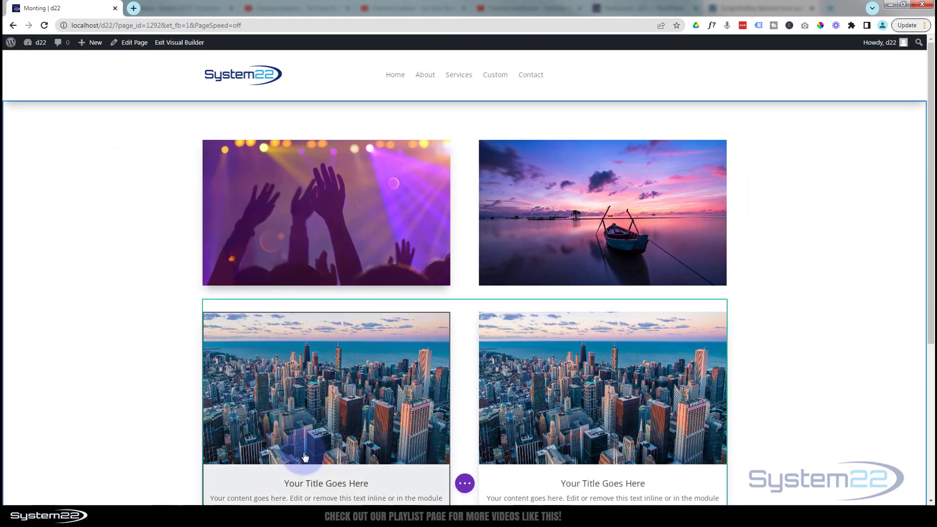
left_click(465, 484)
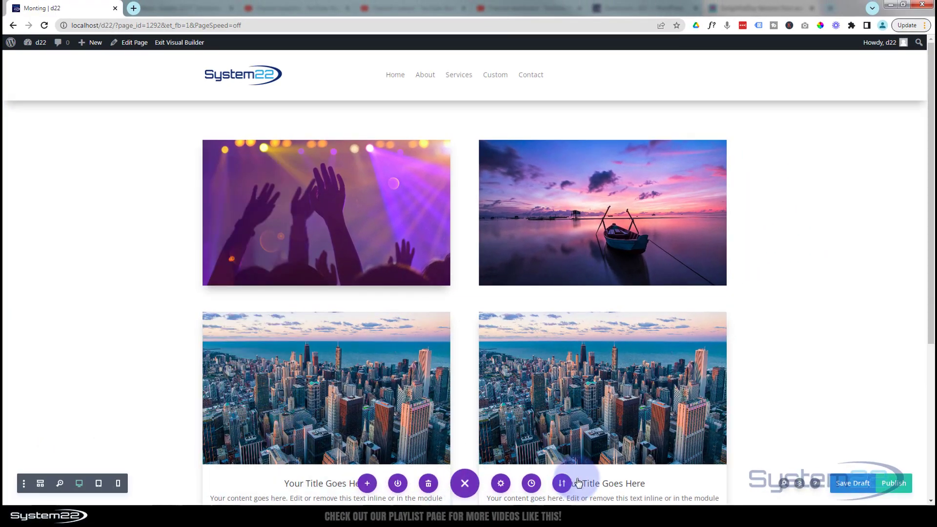
left_click(855, 484)
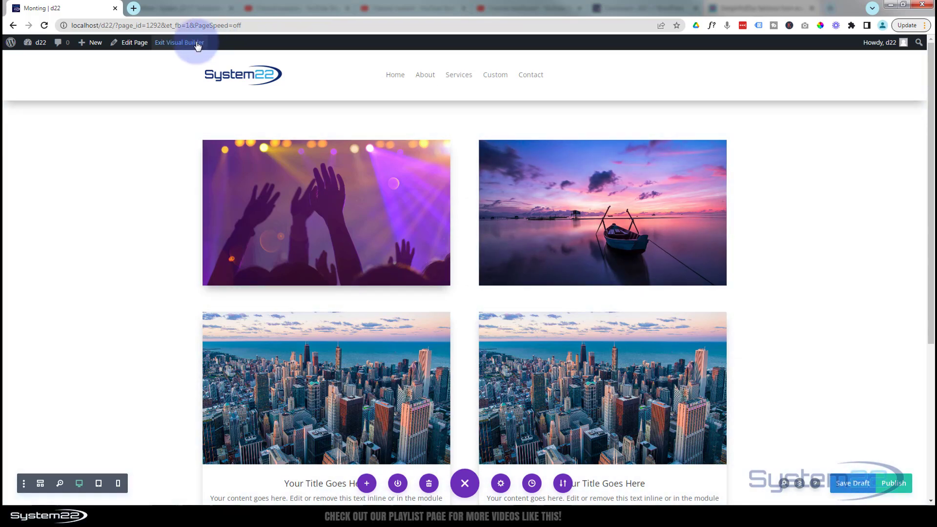
left_click(197, 46)
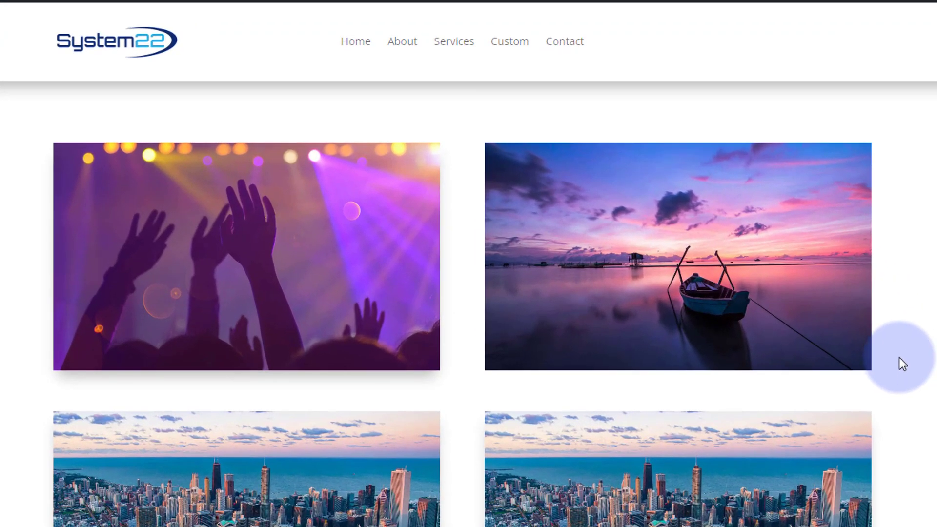
mouse_move(808, 311)
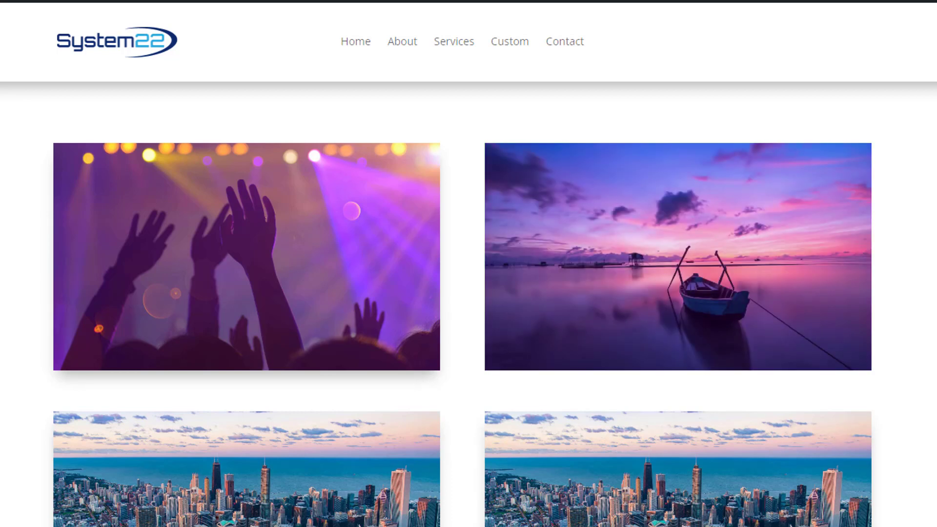
mouse_move(843, 317)
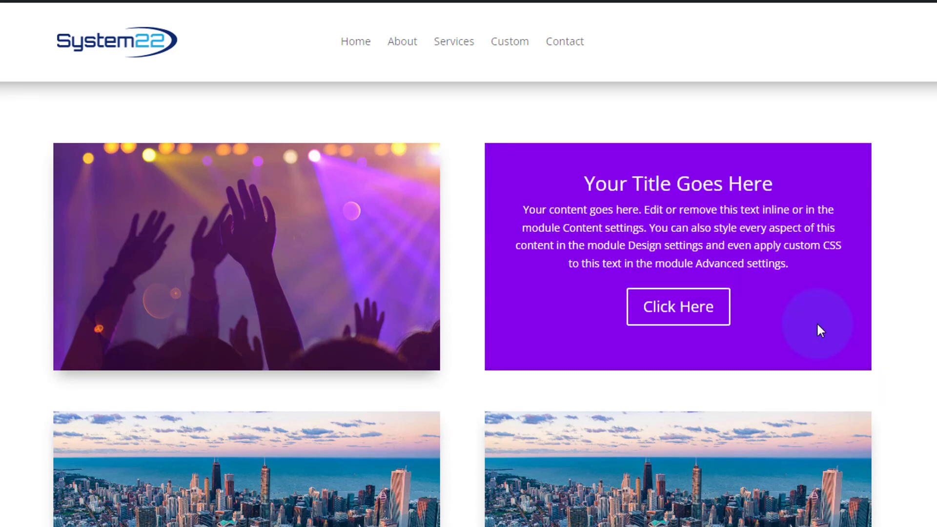
mouse_move(774, 324)
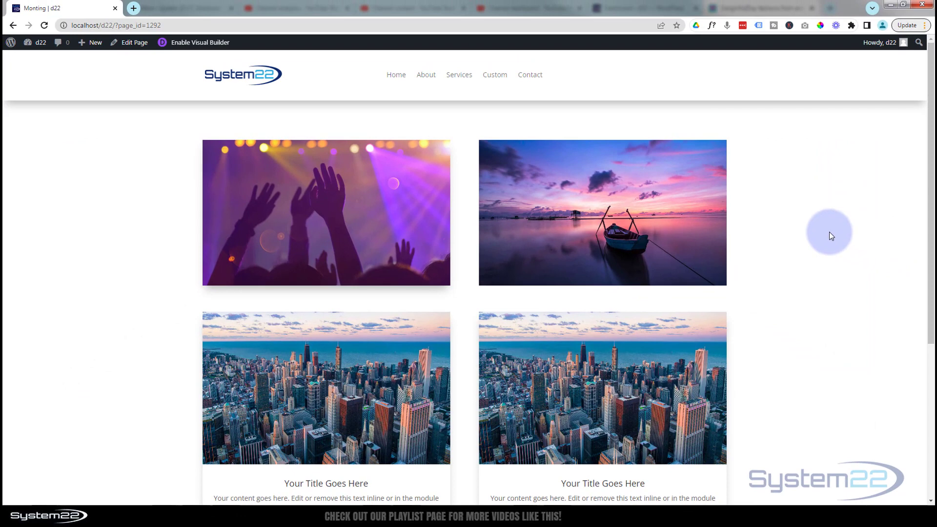
key("ctrl+shift+i")
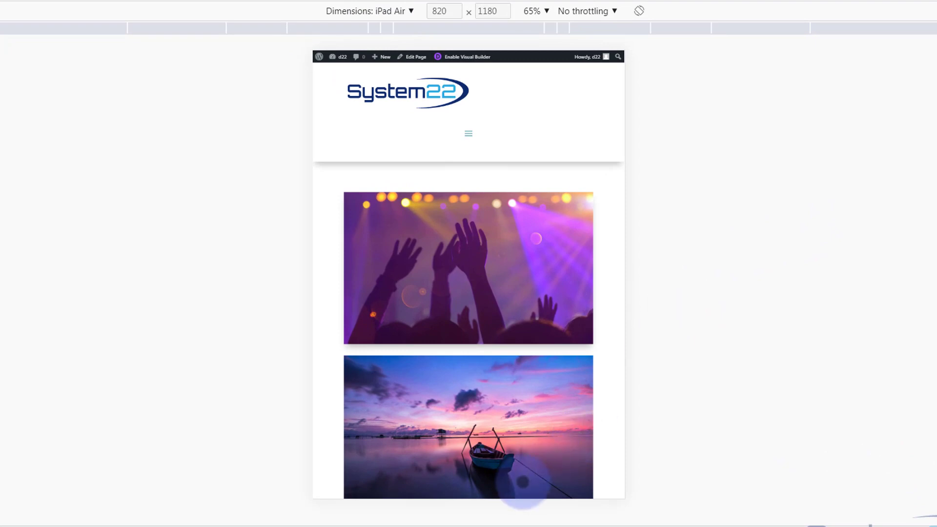
left_click(525, 481)
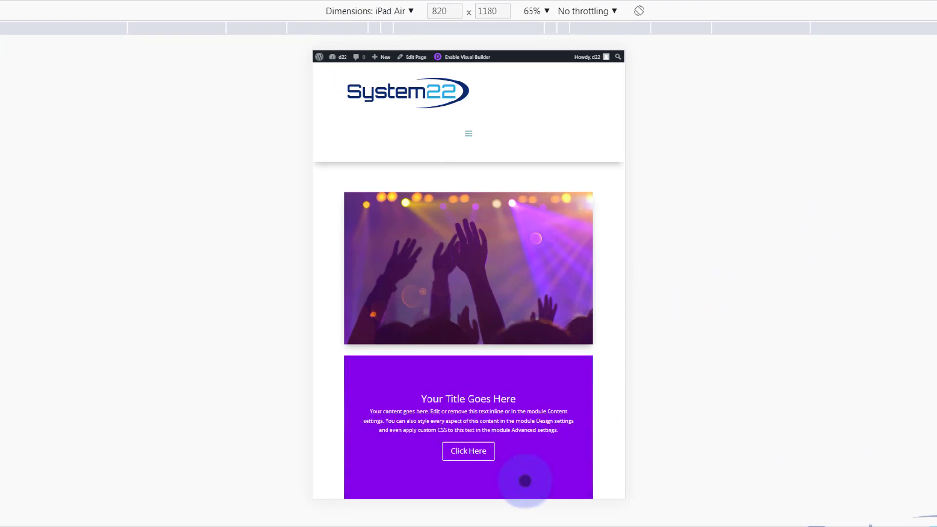
left_click(399, 12)
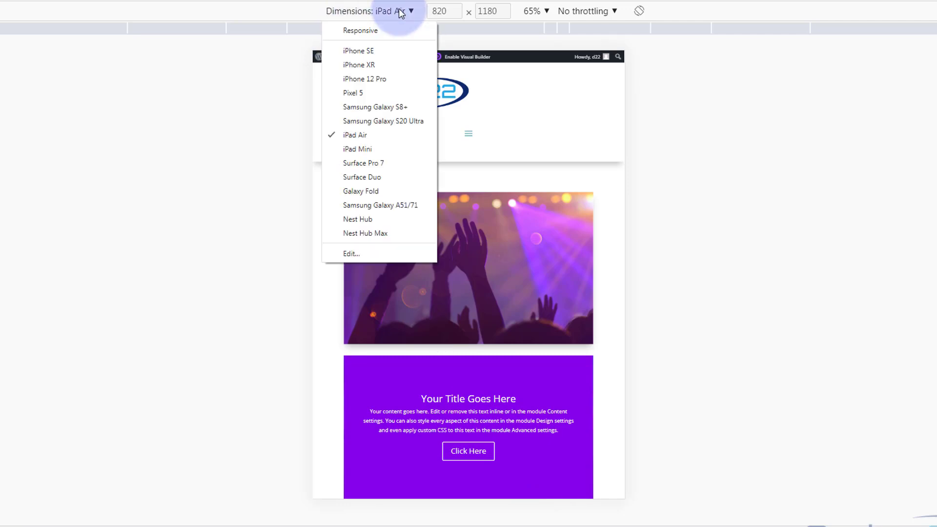
left_click(366, 79)
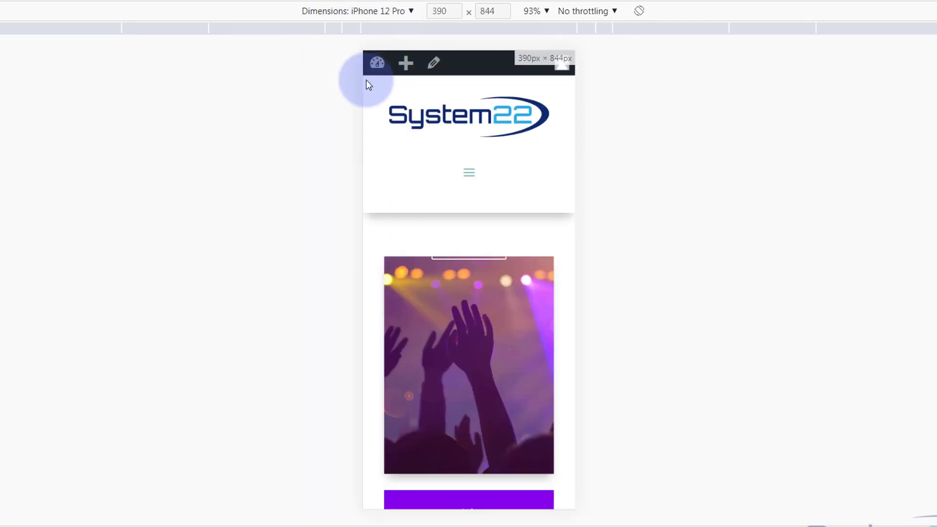
scroll(522, 303, "down", 5)
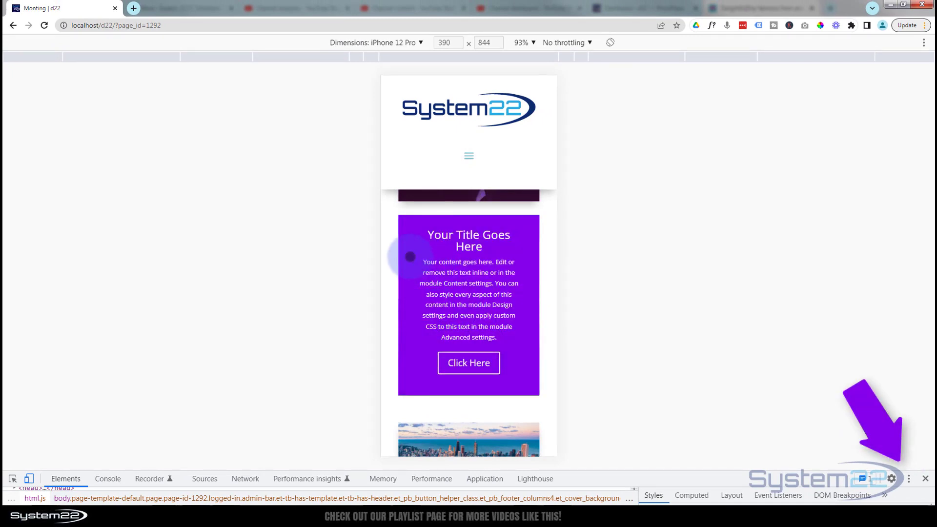
left_click(925, 480)
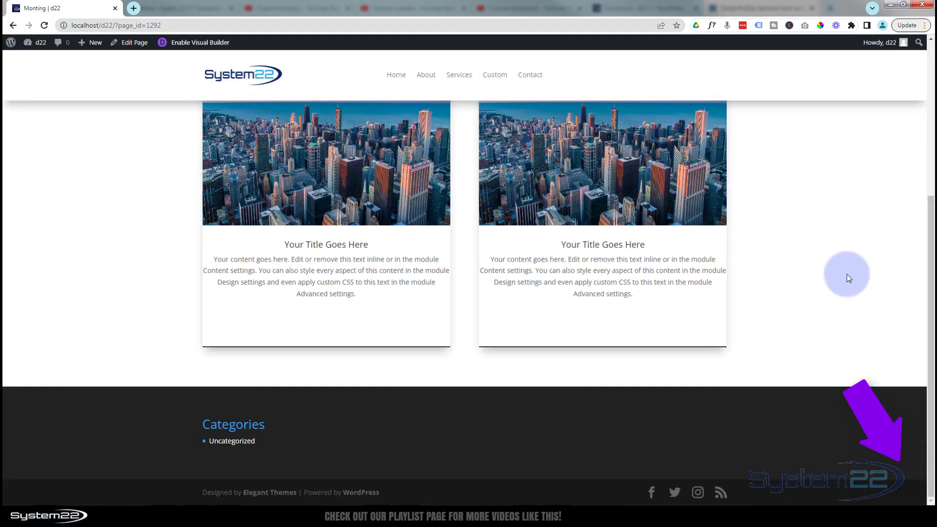
scroll(846, 274, "up", 5)
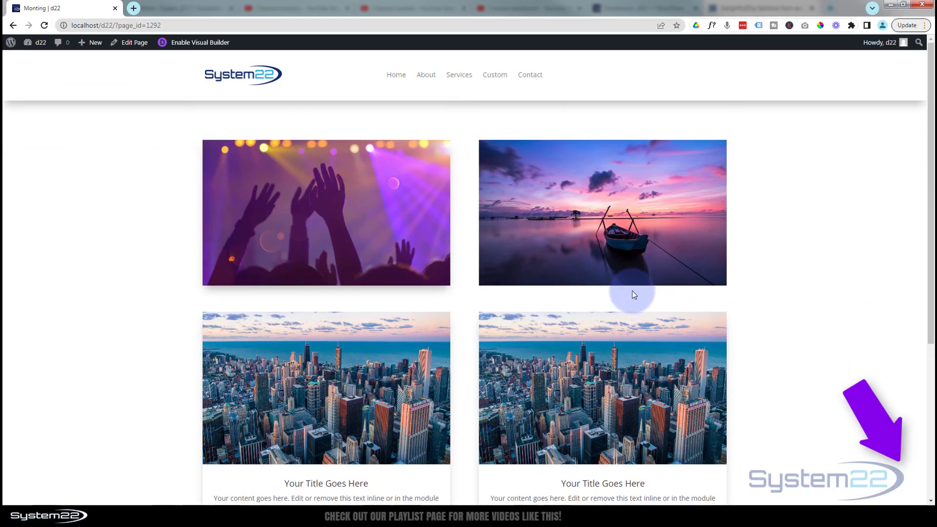
mouse_move(625, 251)
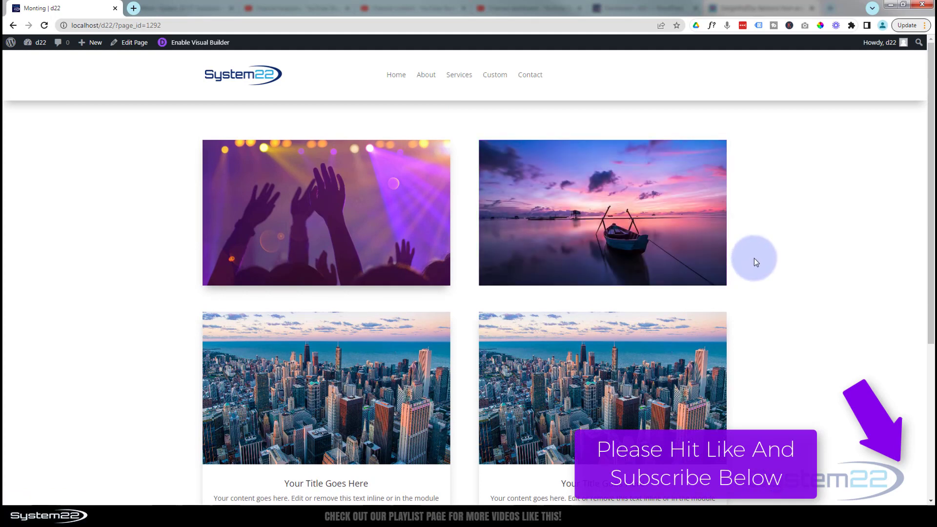
mouse_move(681, 262)
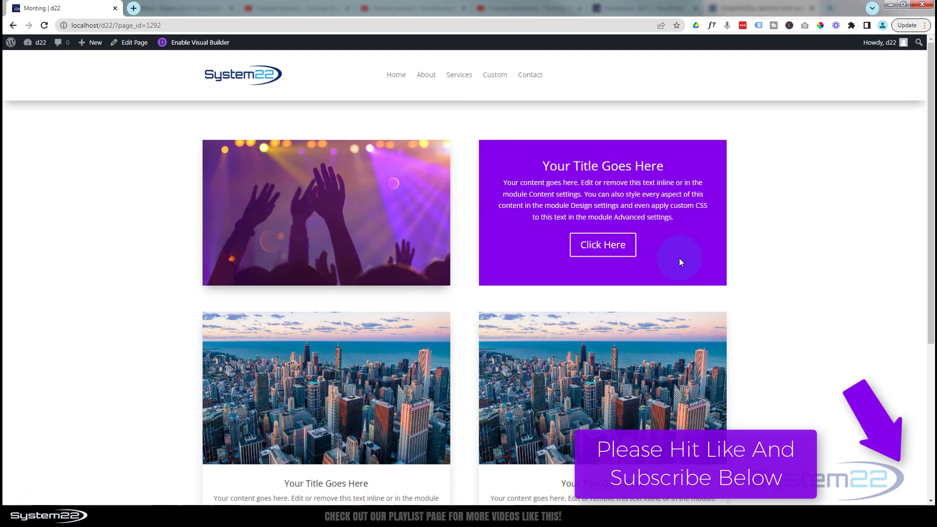